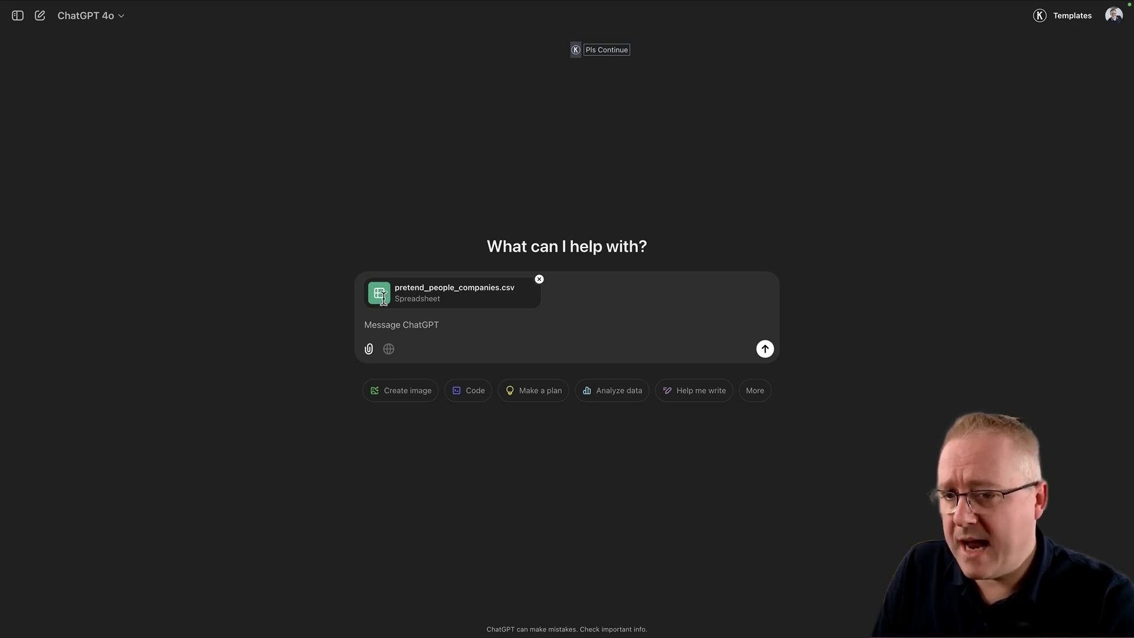
Step: Ask "What is this data" about the attached pretend_people_companies.csv spreadsheet
click(464, 325)
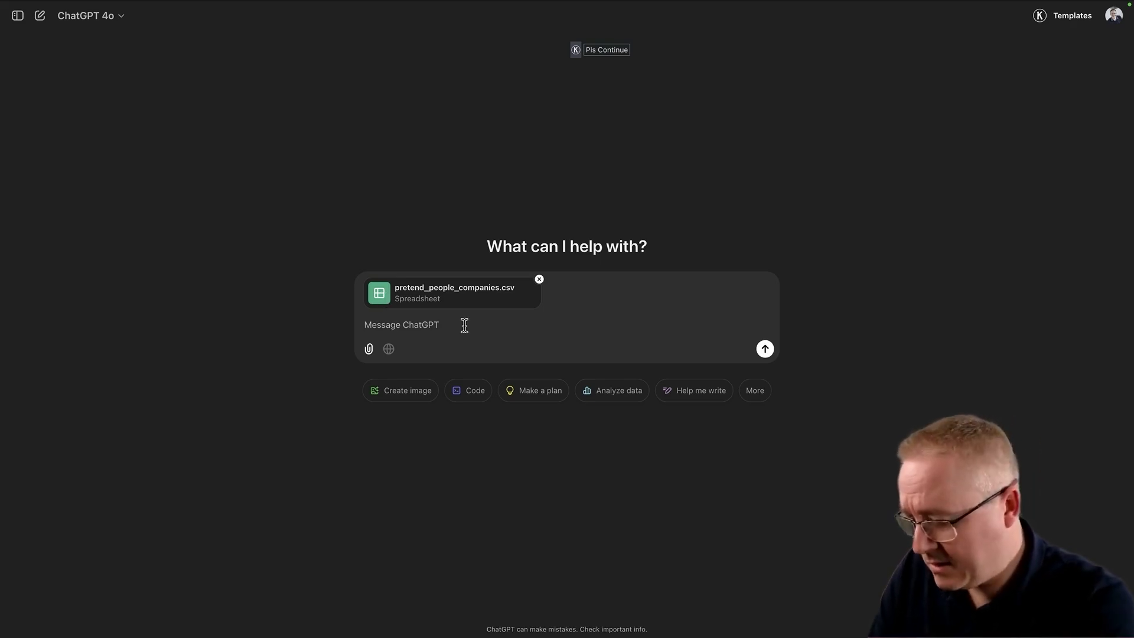
text(What is this data)
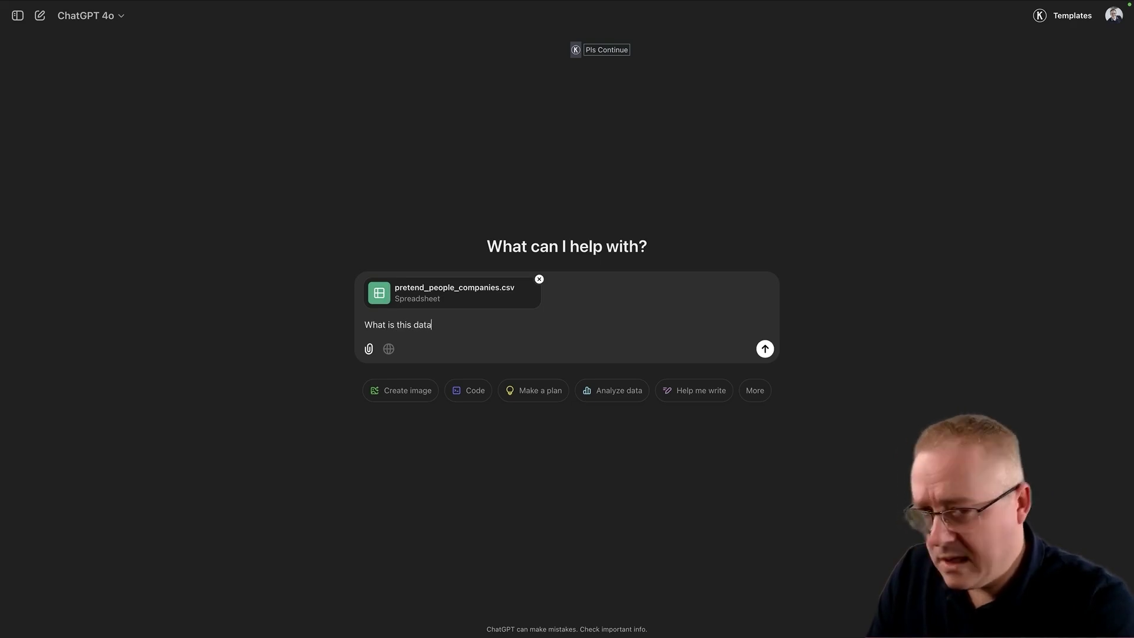
key(Return)
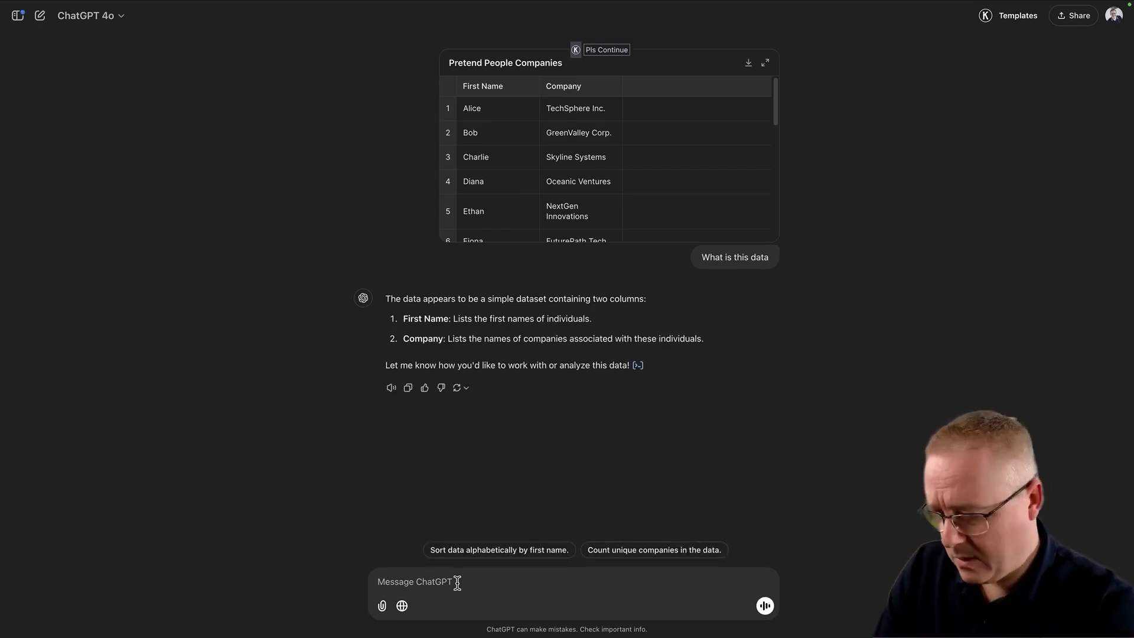
Step: Request a downloadable CSV with "Dear {Name}," in column A and "Wishing you and you and the team at {Company} a wonderful Christmas time!" in column B
text(Write a message)
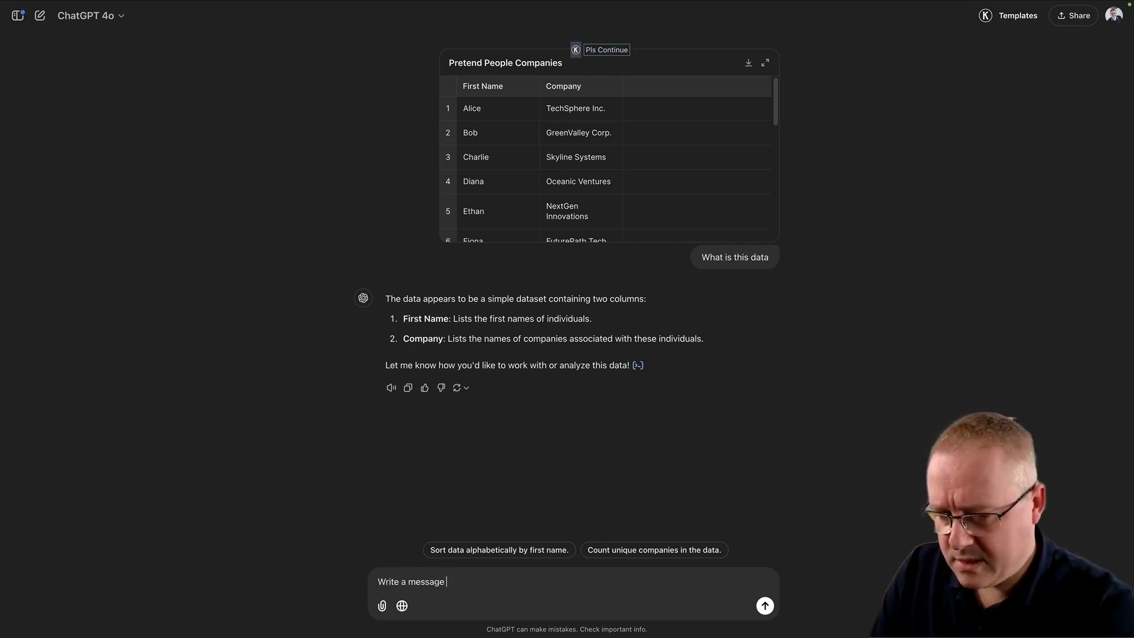
key(ctrl+a)
text(Create a table where column A says "Dear {Name}," and column B says "Wishing you and you and the team at {Company} a wonderful Christmas time!  Do this for each name and company row in the data above, and save the new table as a csv file I can download.)
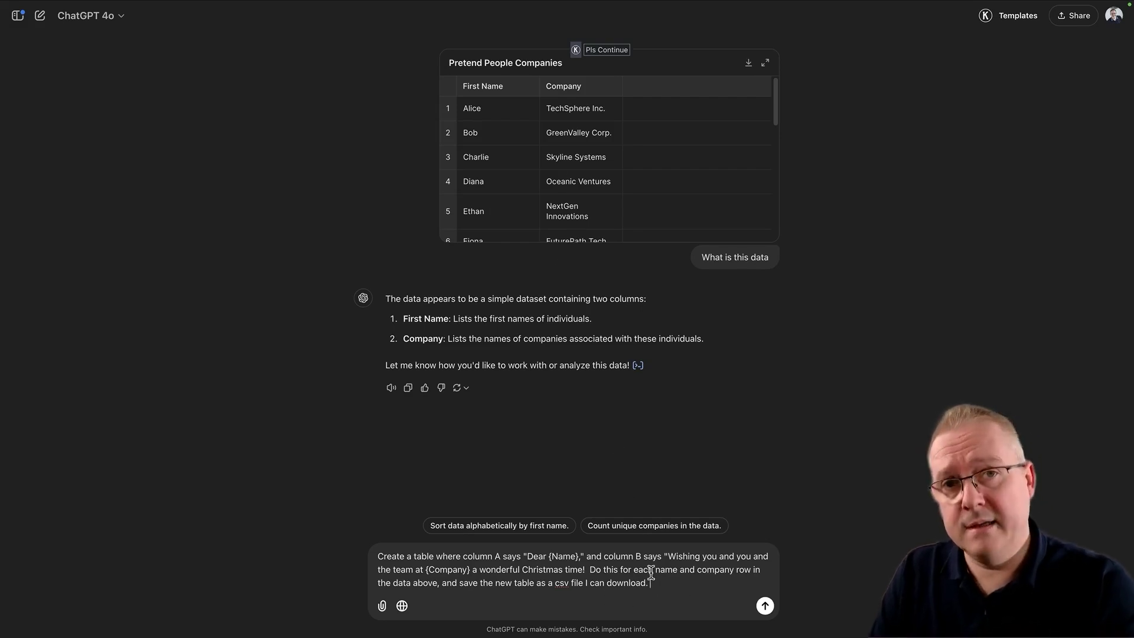
key(Return)
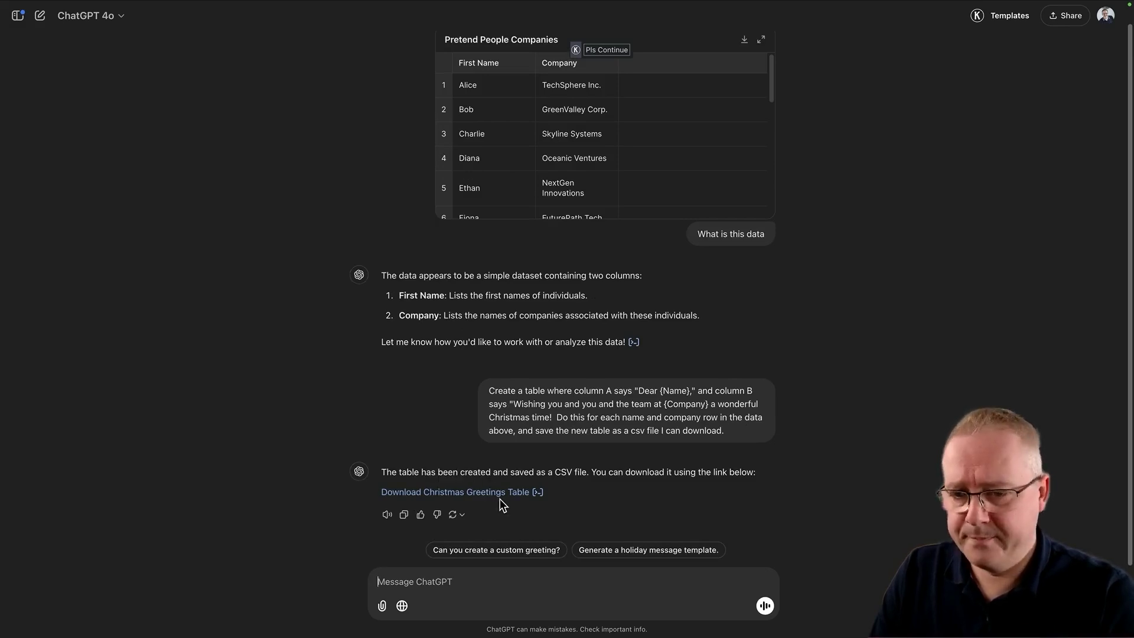
Step: Download the Christmas greetings table, open it in Excel and inspect the greeting rows
click(410, 497)
click(997, 64)
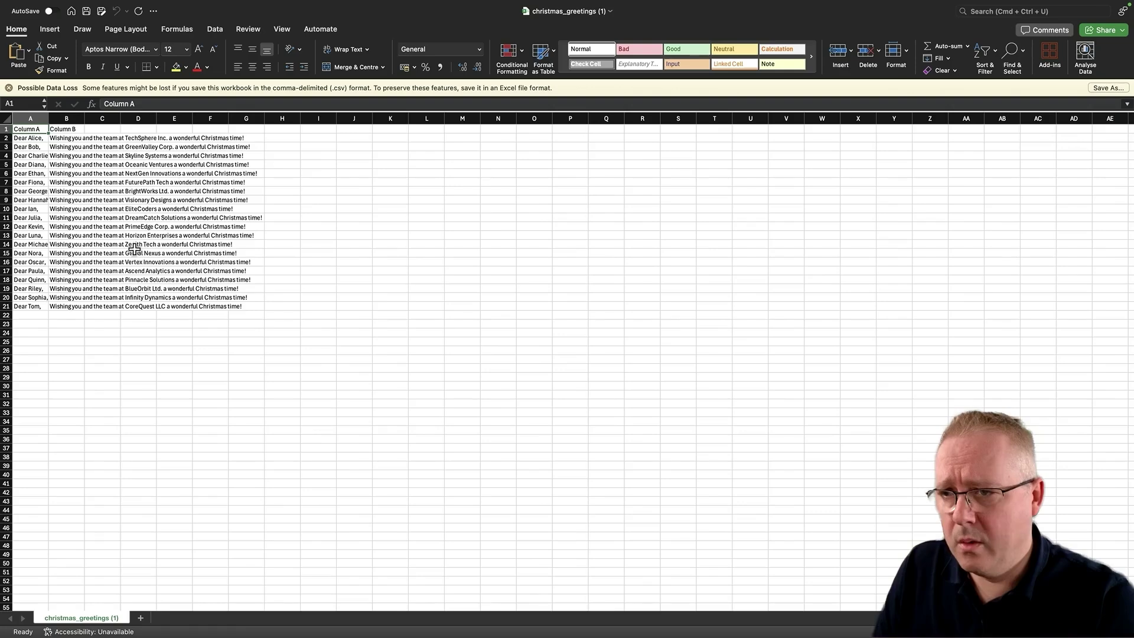
scroll(60, 180, up, 5)
scroll(60, 179, left, 2)
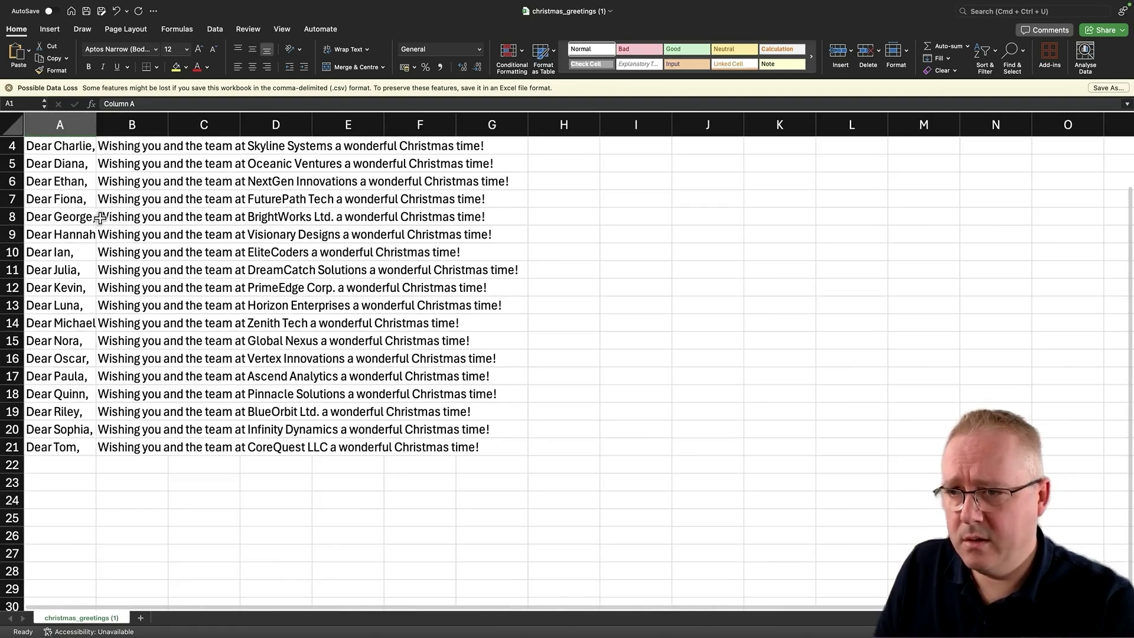
scroll(88, 201, up, 5)
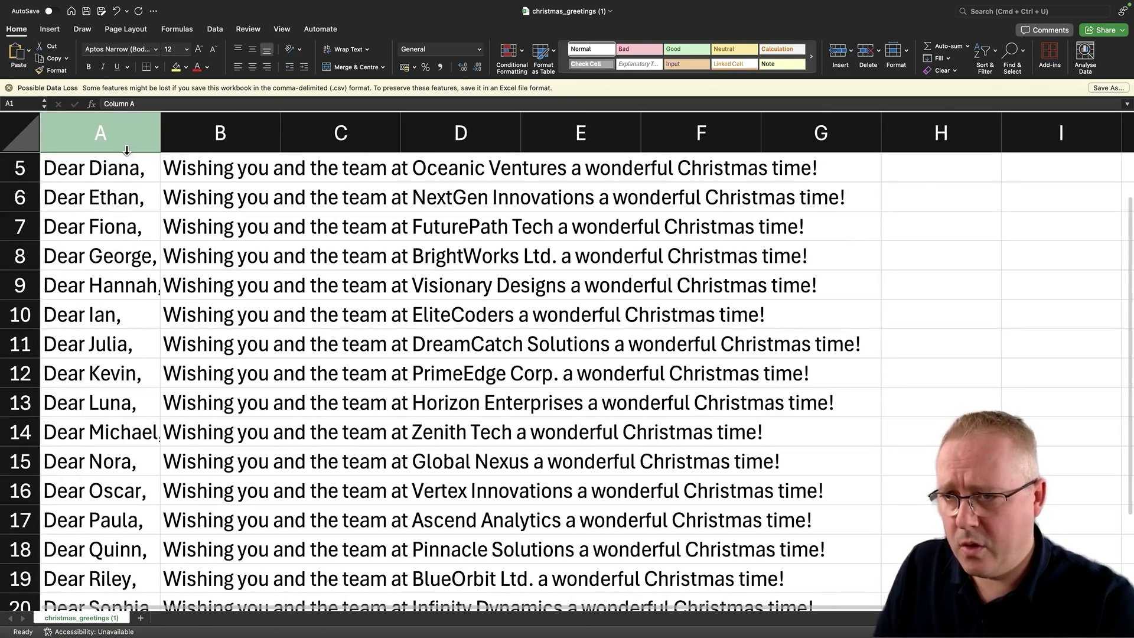
Step: Fit the width of column B to its greeting messages
click(127, 140)
click(223, 137)
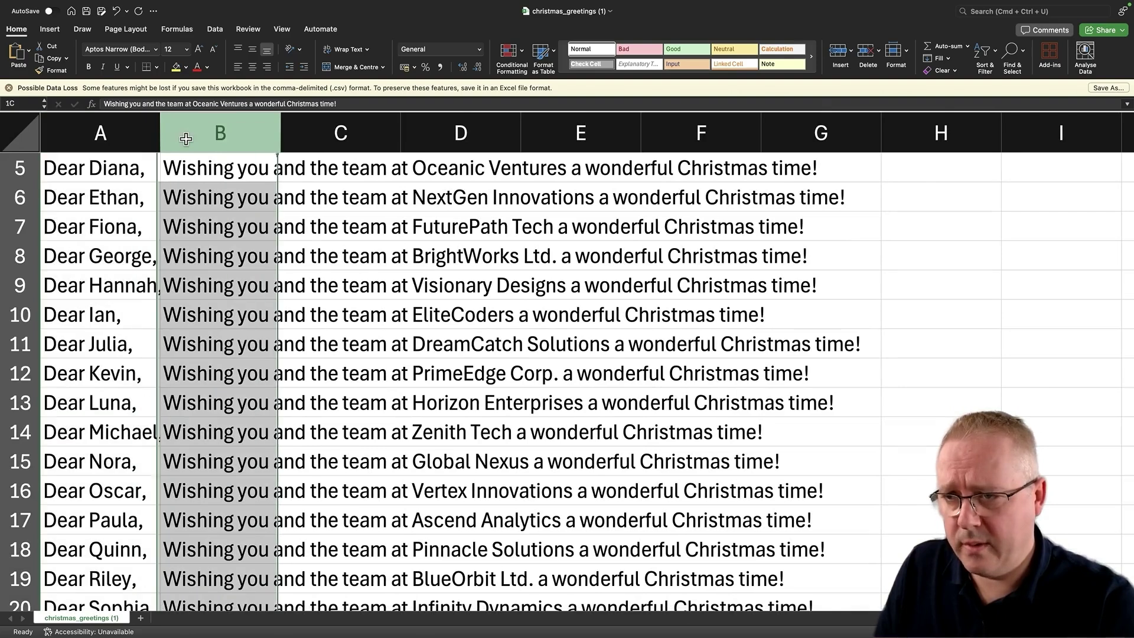
double_click(282, 139)
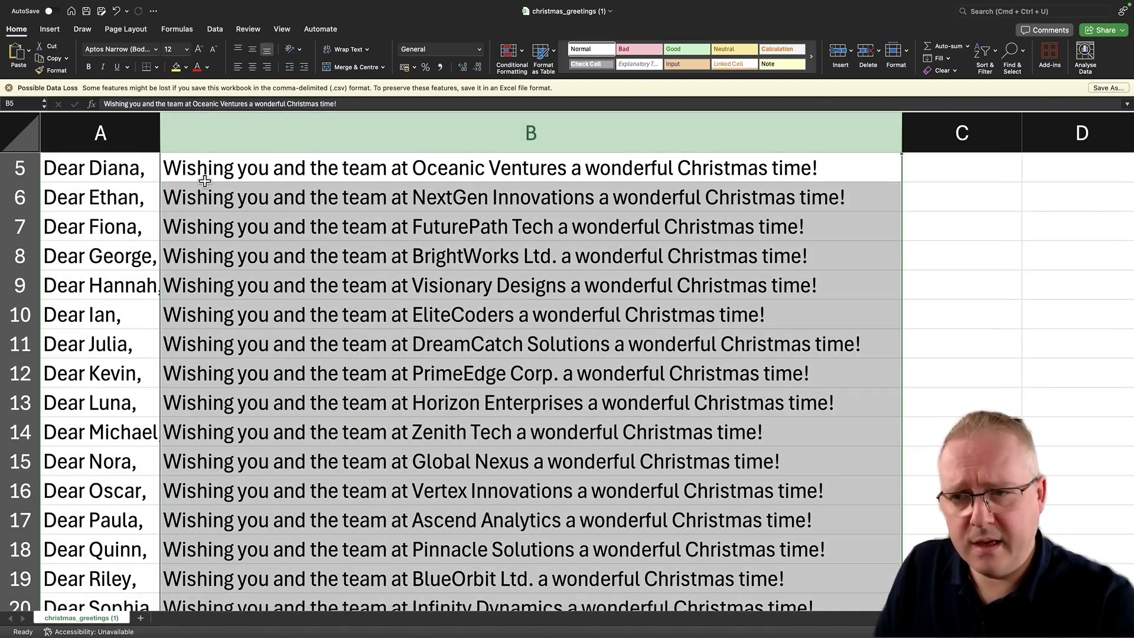
click(460, 194)
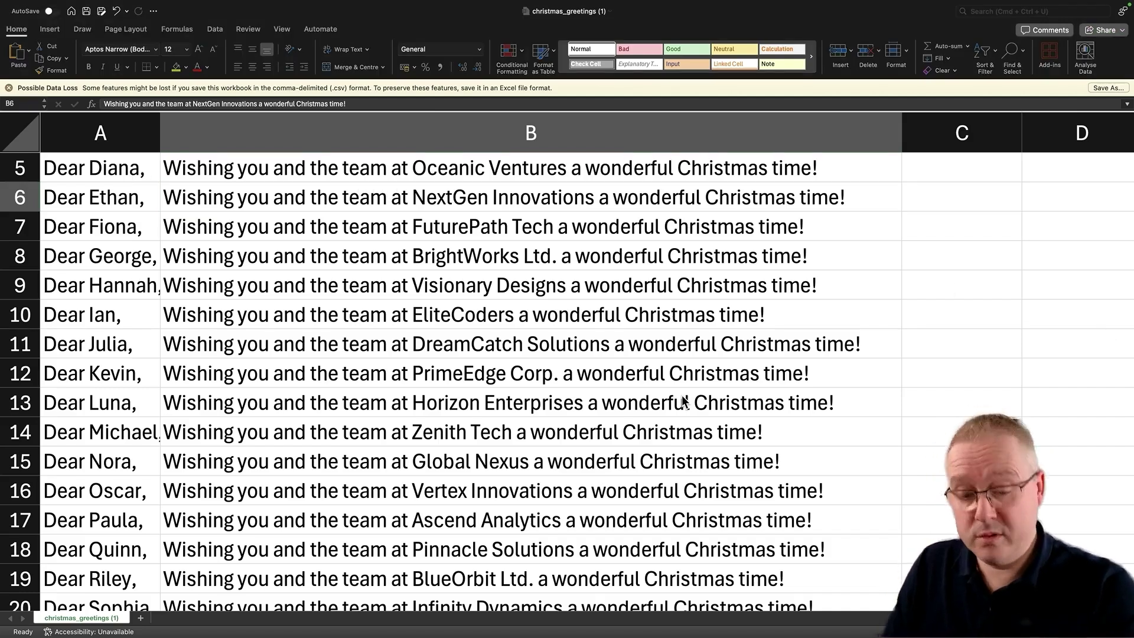
Step: Switch to the Christmas card design in Canva, start Bulk create and look at the manual data entry table
key(ctrl+Right)
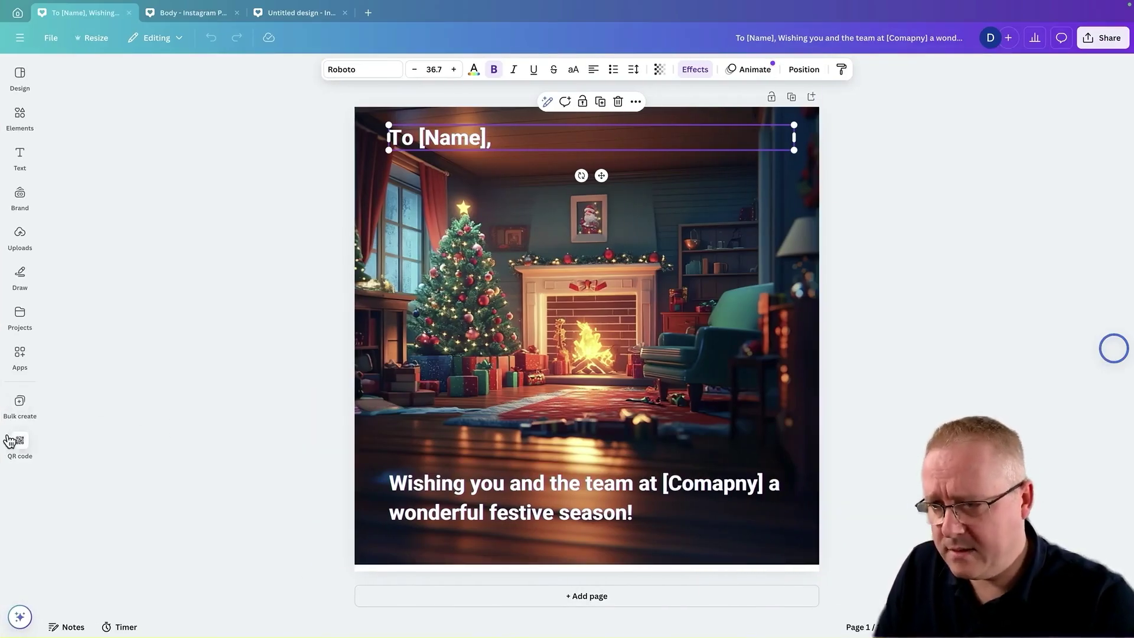
click(24, 403)
click(22, 407)
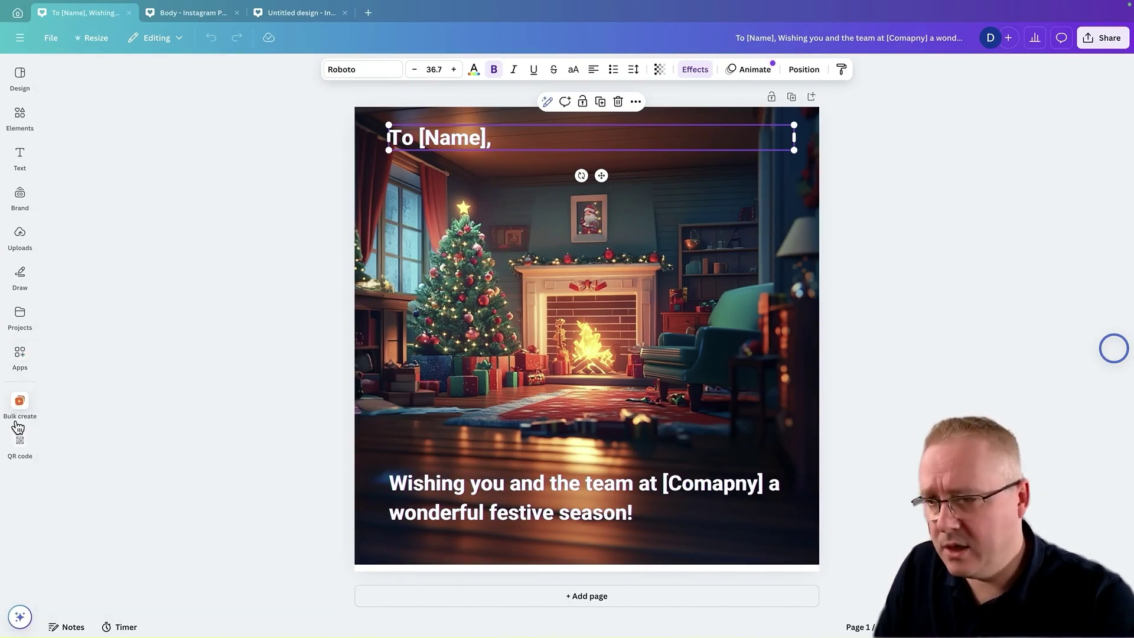
click(20, 401)
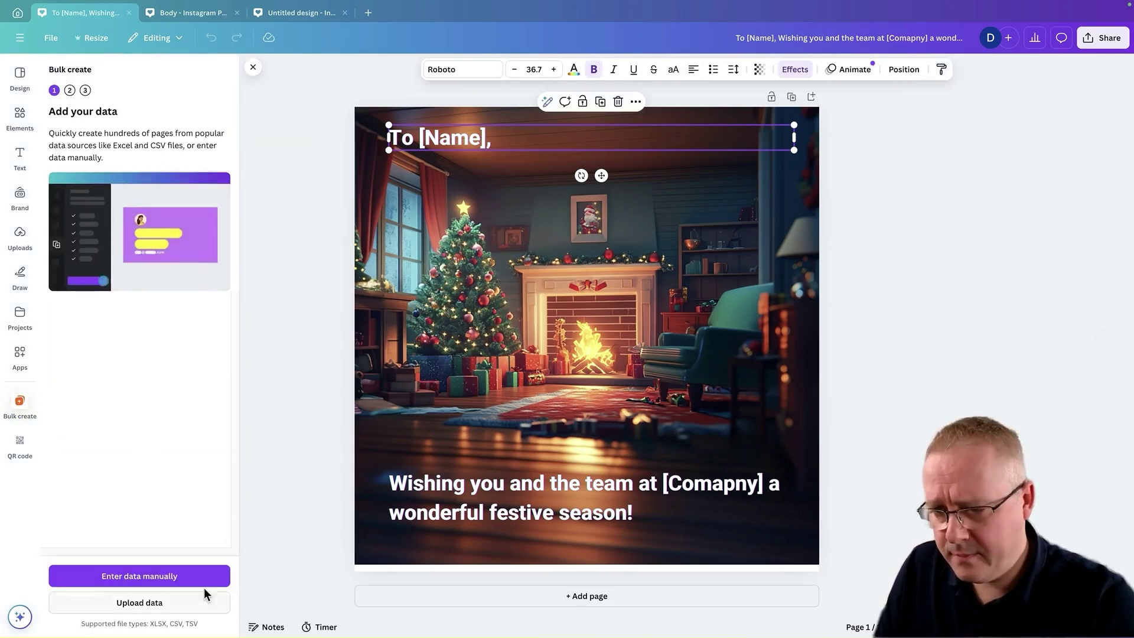
click(158, 577)
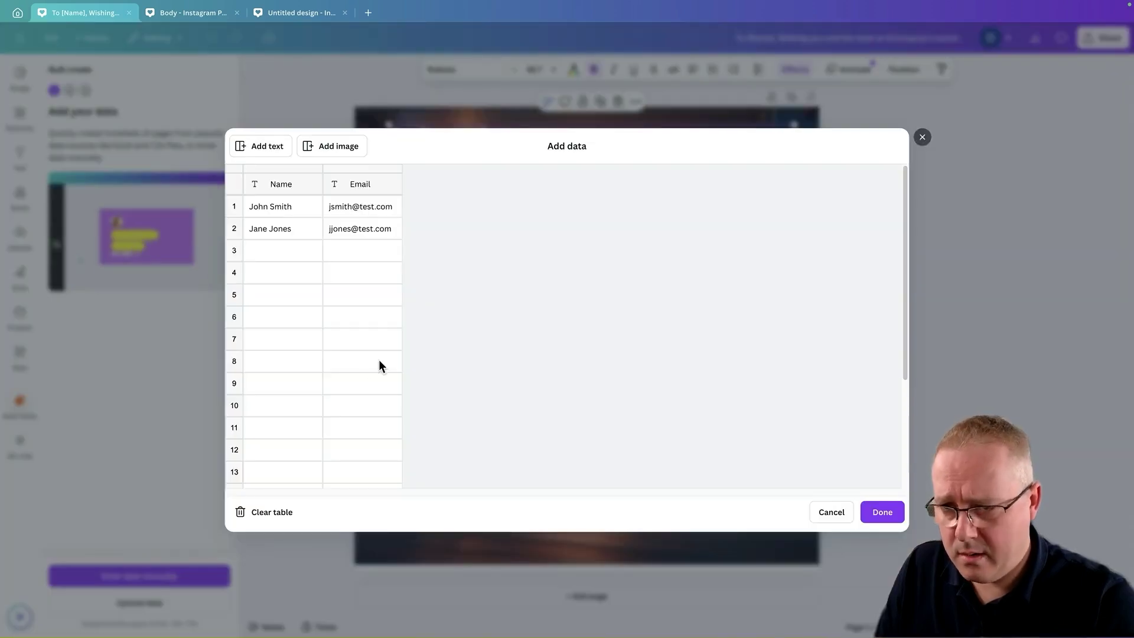
key(Escape)
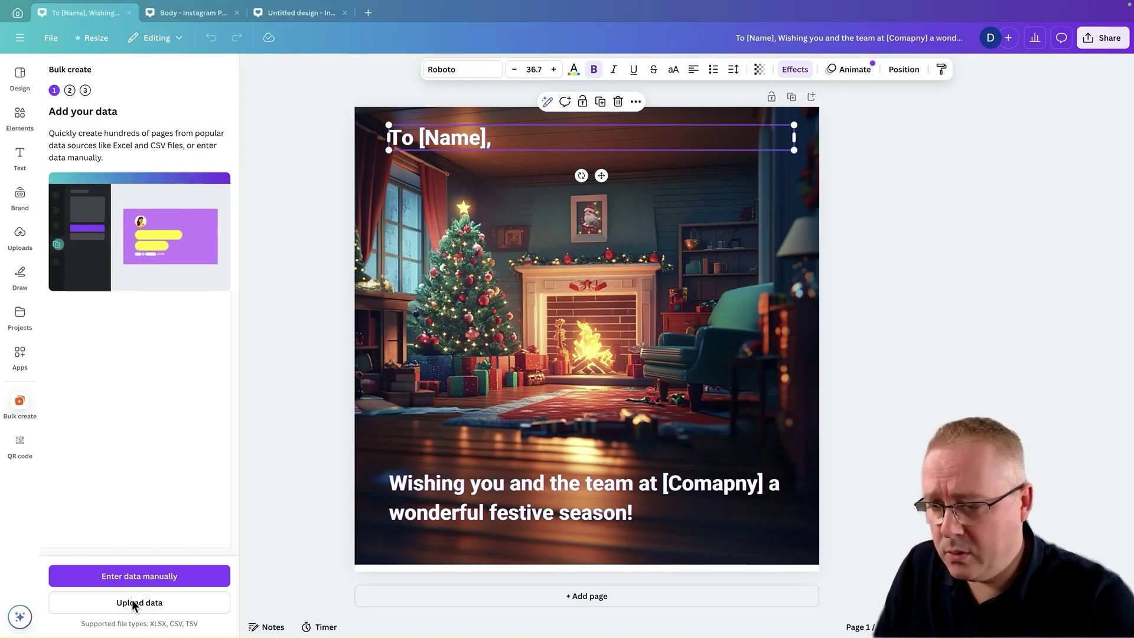
Step: Upload christmas_greetings.csv from the Downloads folder as the bulk create data
click(133, 605)
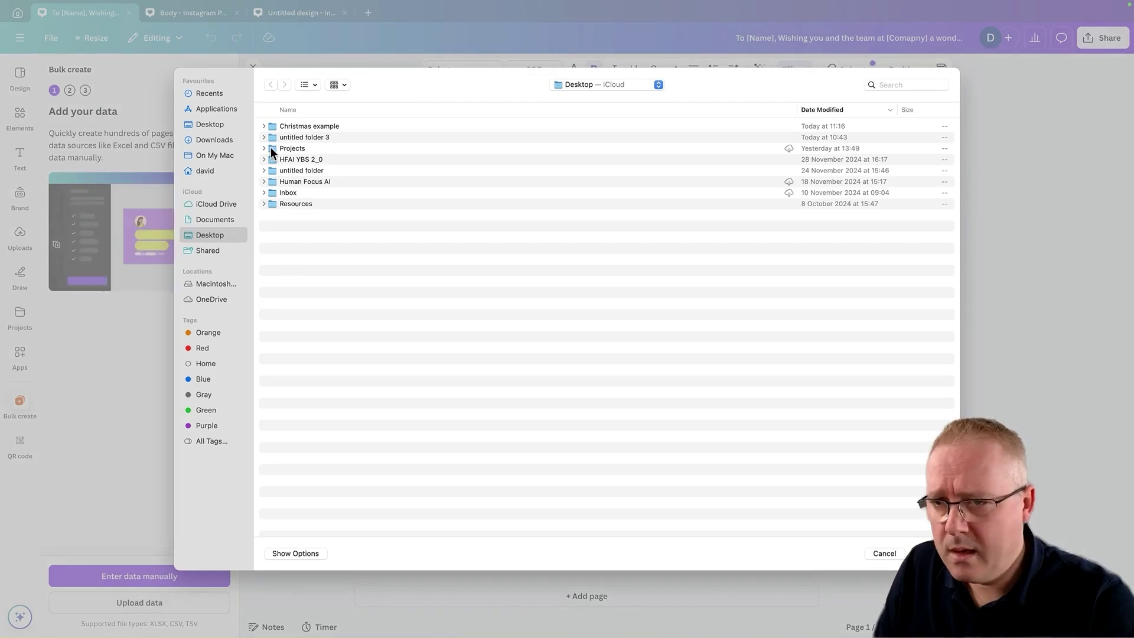
click(227, 140)
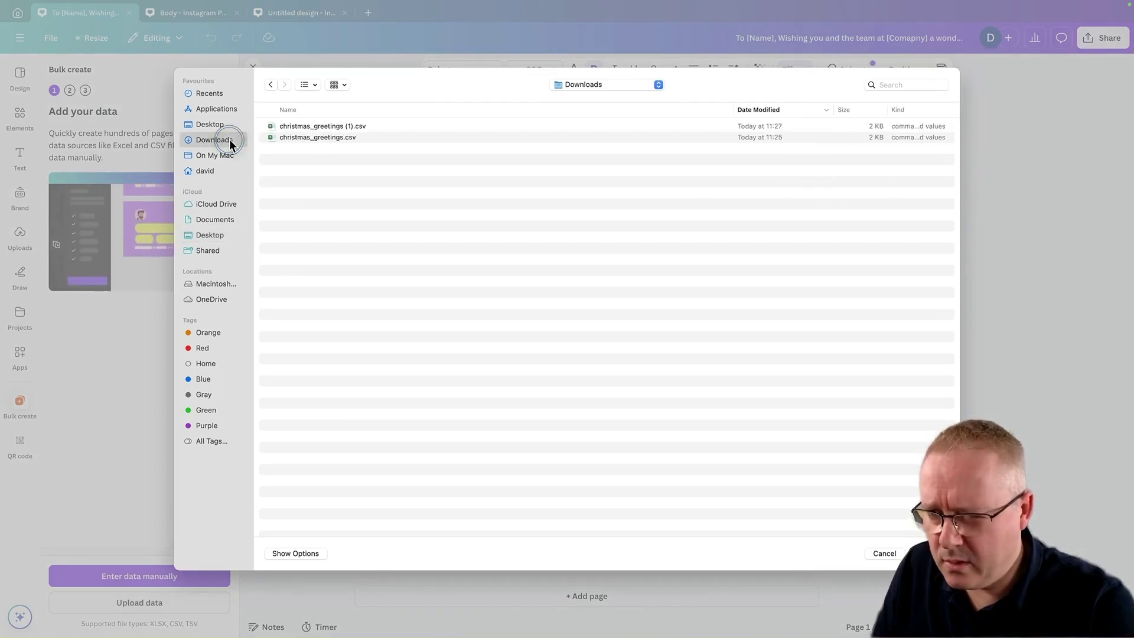
click(282, 141)
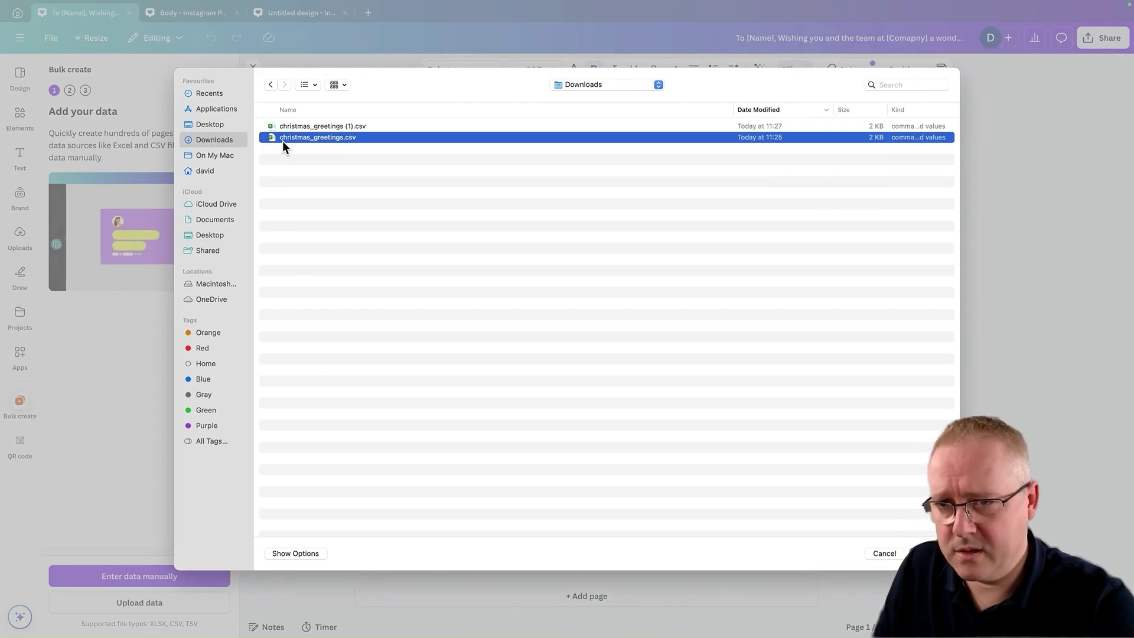
click(928, 554)
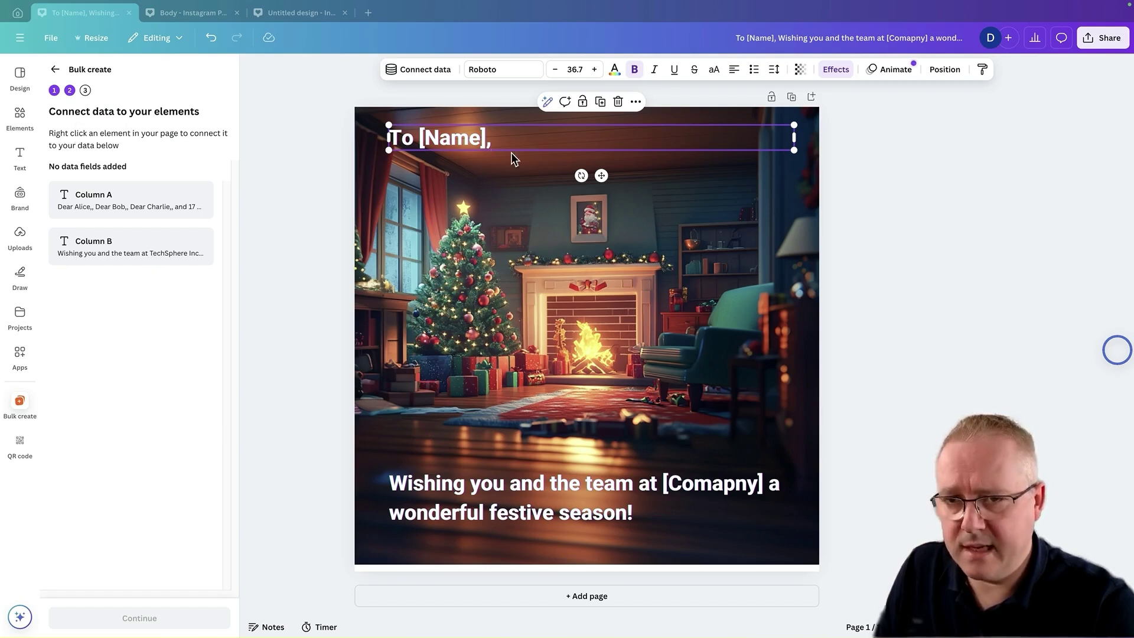
Step: Connect the "To [Name]," text on the card to the Column A data field
right_click(452, 137)
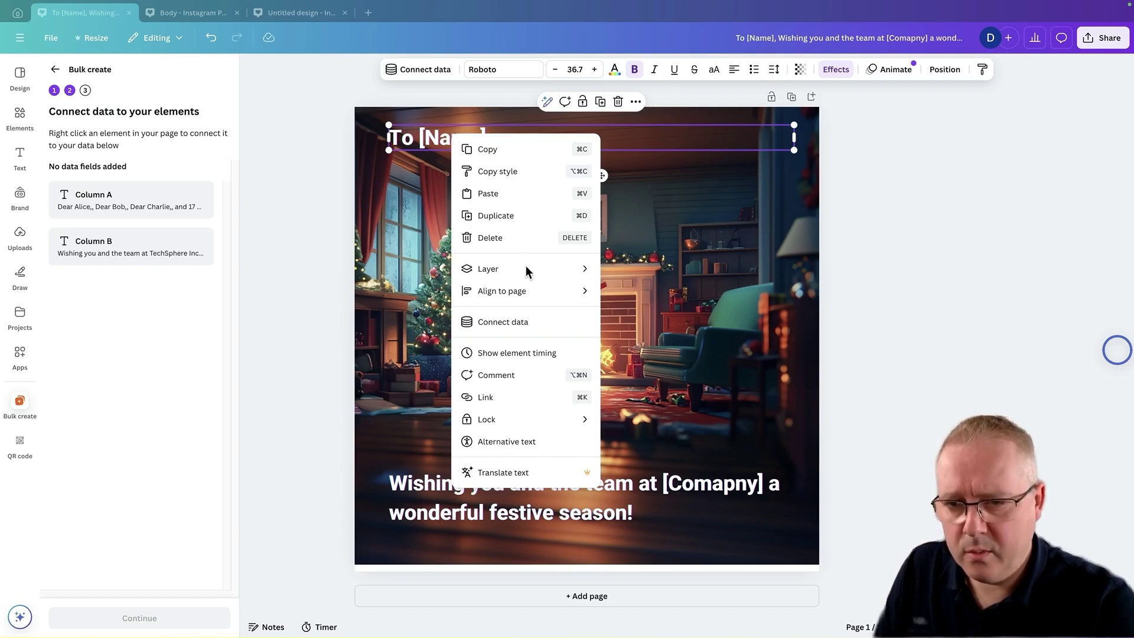
click(520, 327)
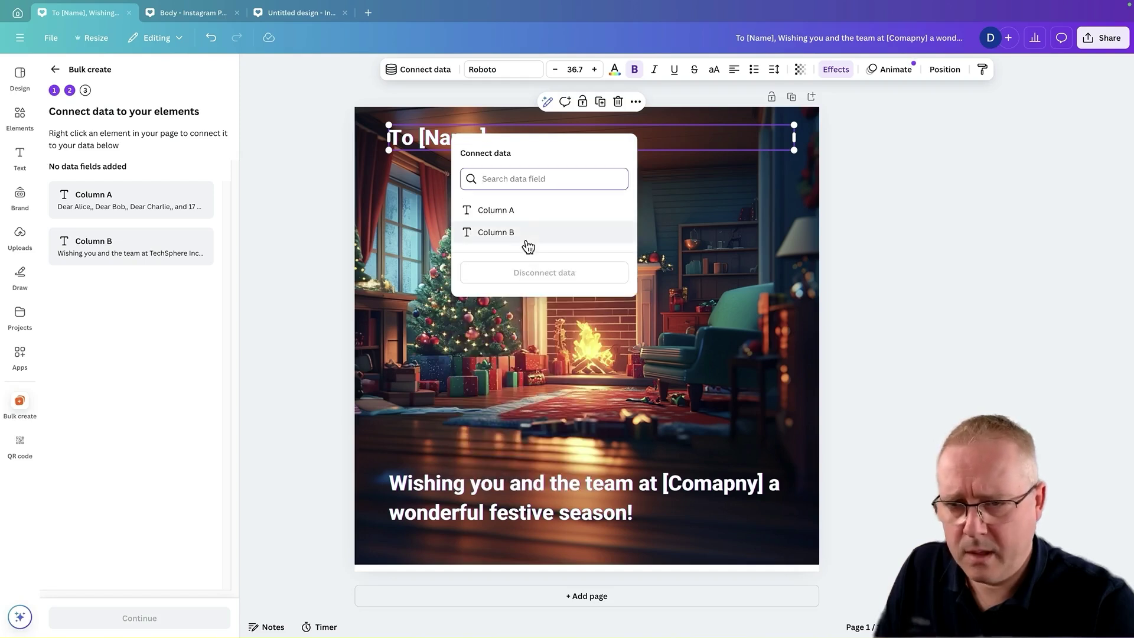
click(496, 214)
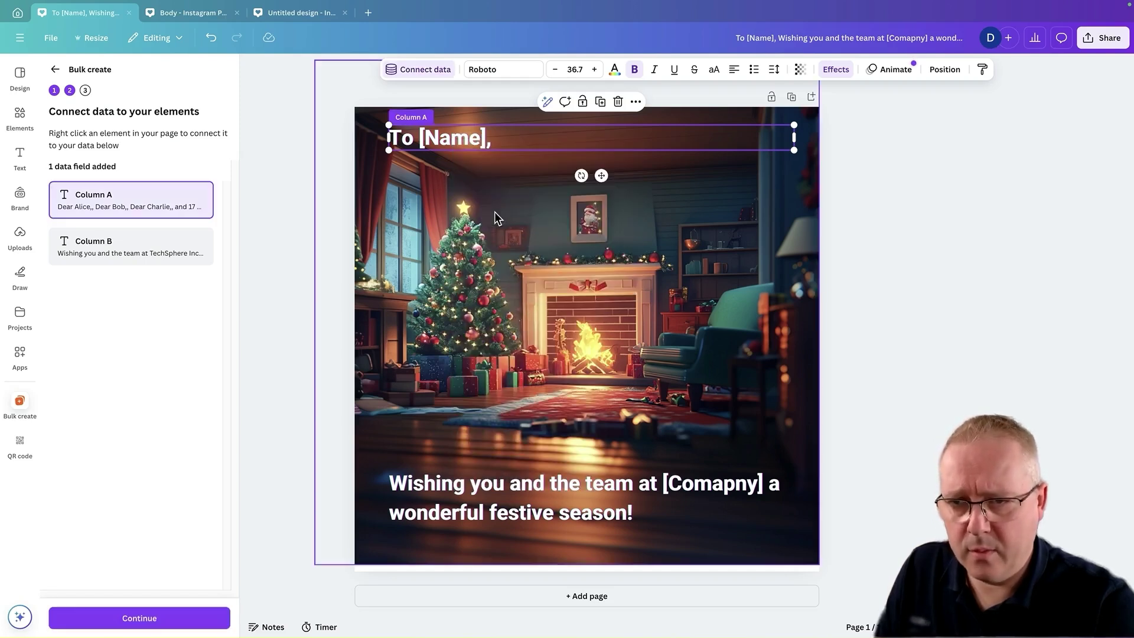
Step: Connect the card's festive wishes text to the Column B data field and continue to applying the data
click(444, 497)
right_click(443, 494)
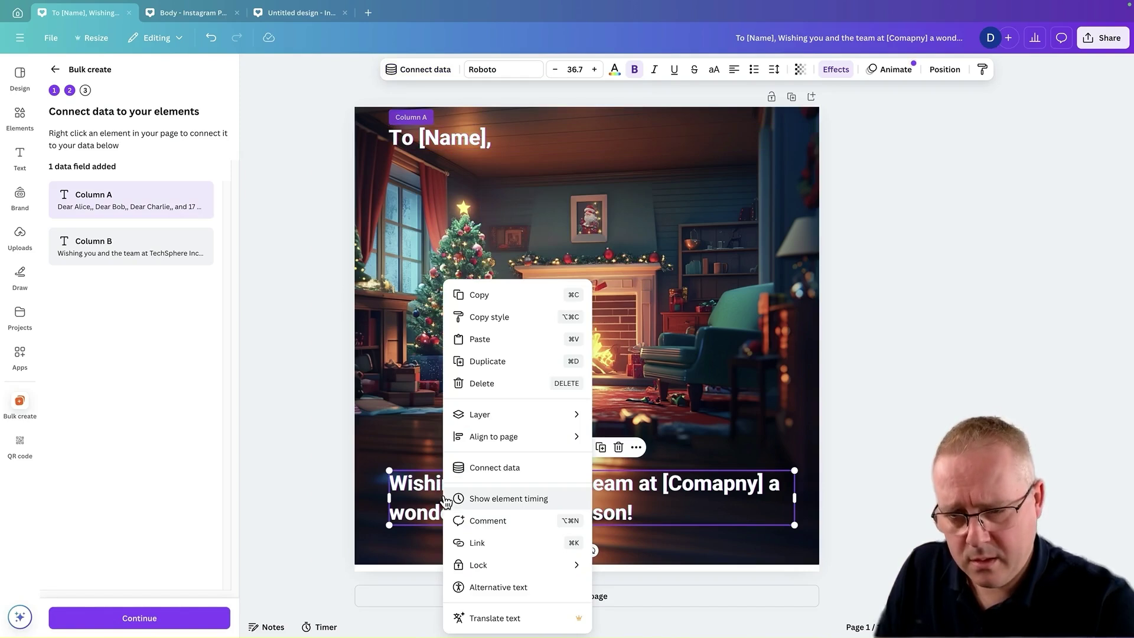
click(475, 467)
click(492, 570)
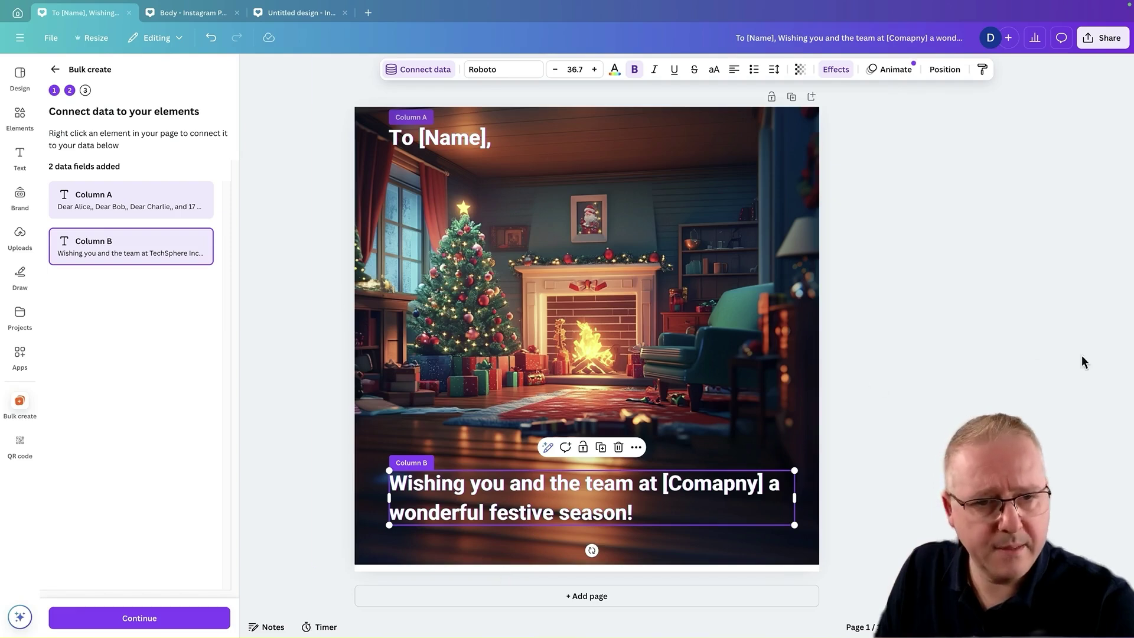
click(1116, 345)
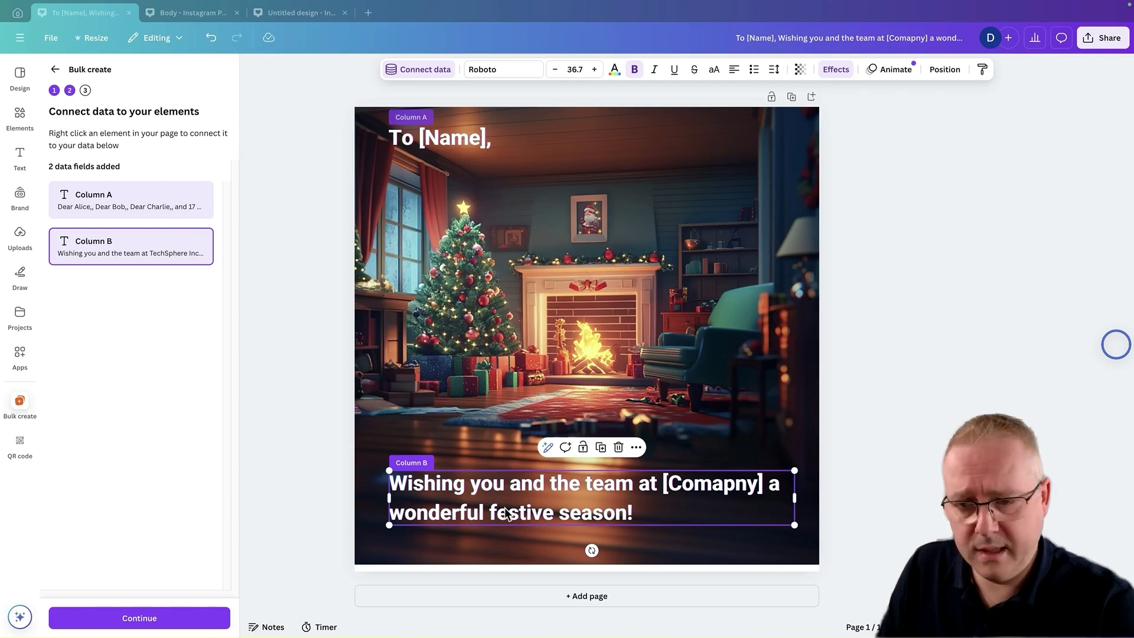
click(139, 621)
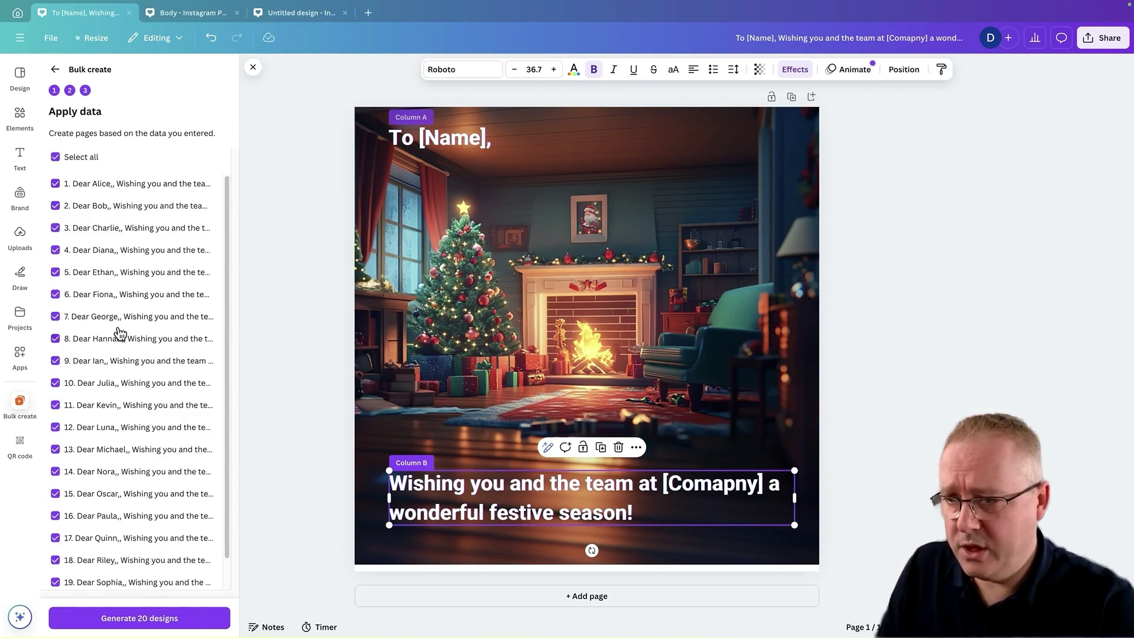
click(55, 206)
scroll(126, 236, down, 1)
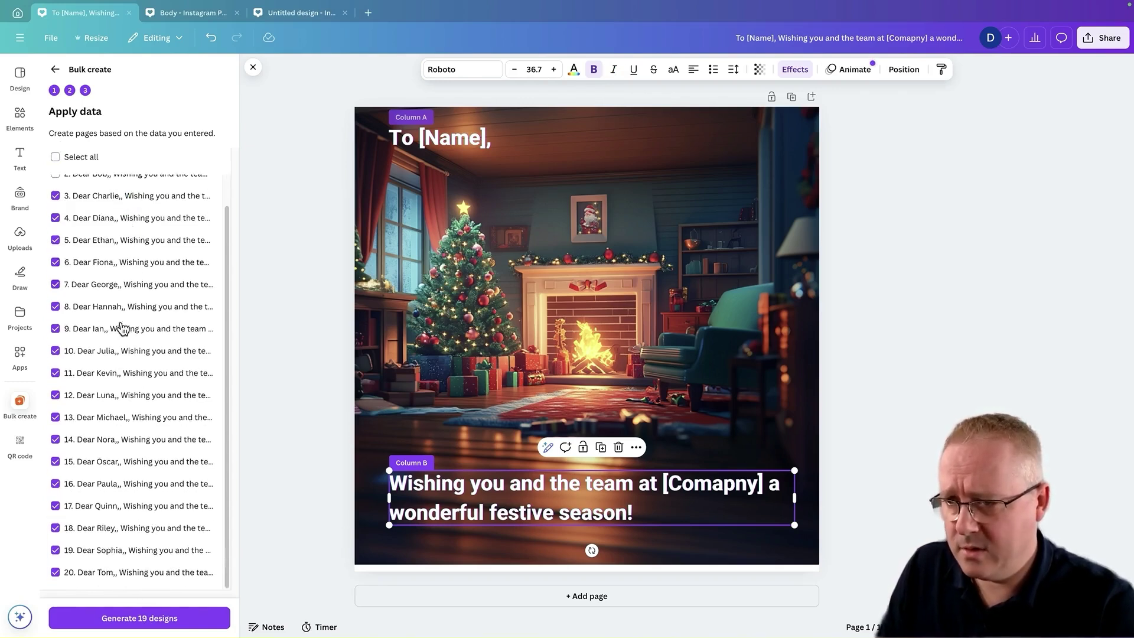
scroll(69, 233, up, 1)
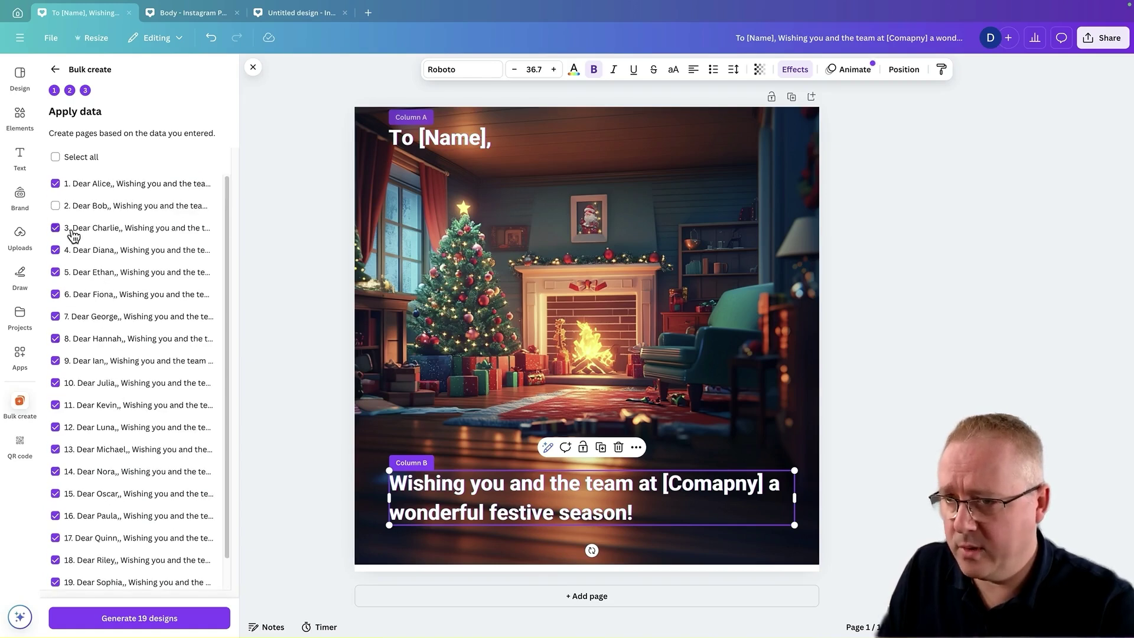
click(55, 205)
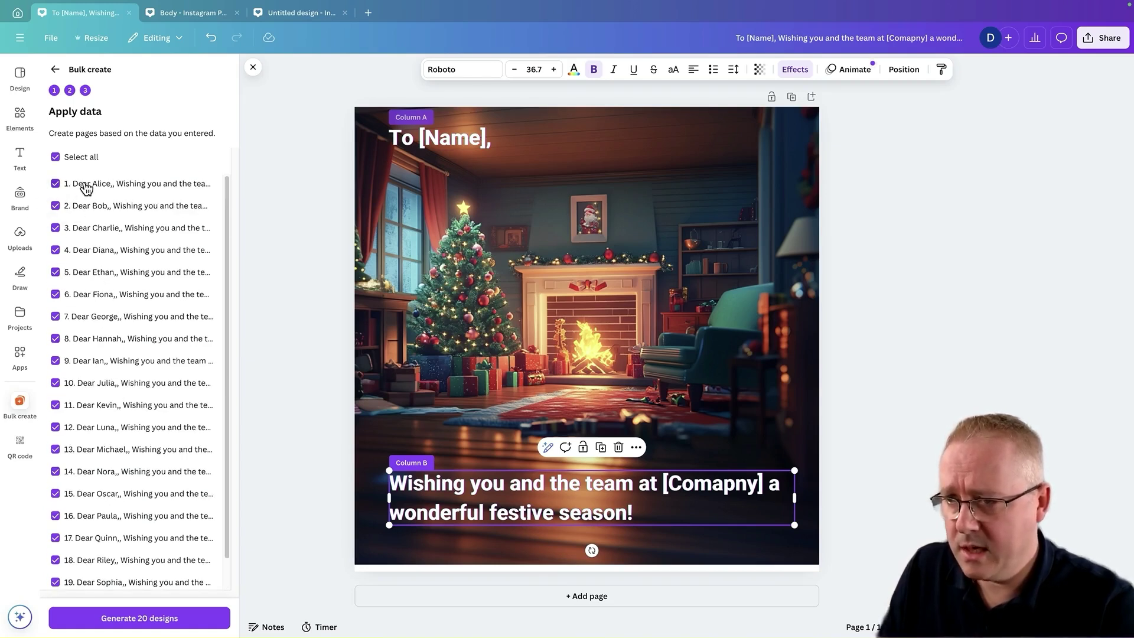
scroll(97, 266, down, 1)
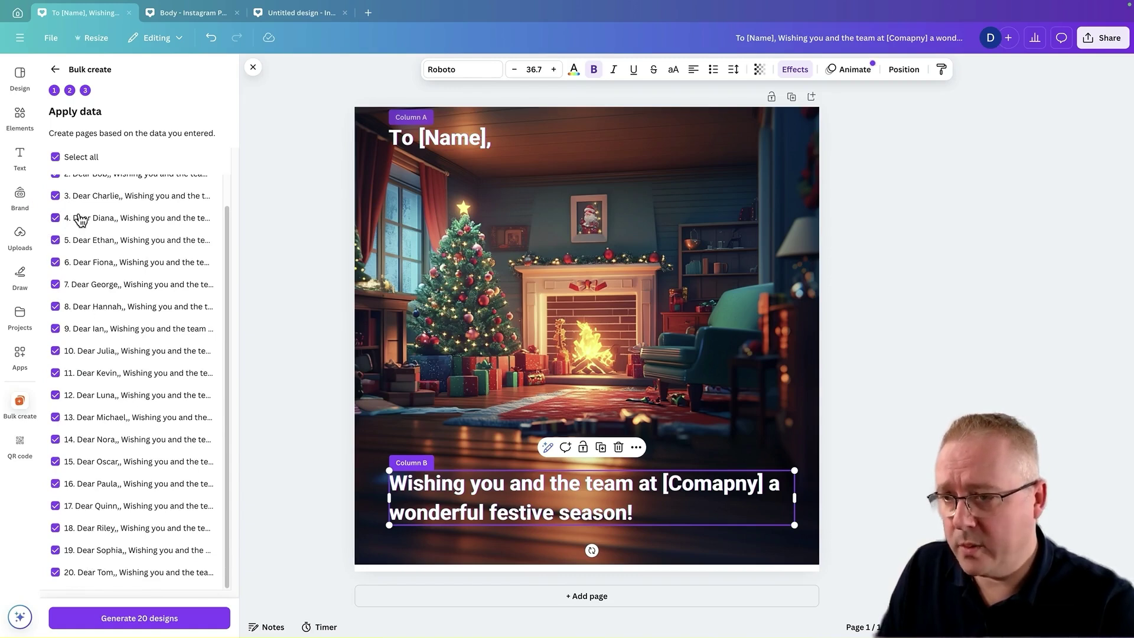
Step: Generate the 20 designs from all selected records and check the greetings on the first cards
click(109, 626)
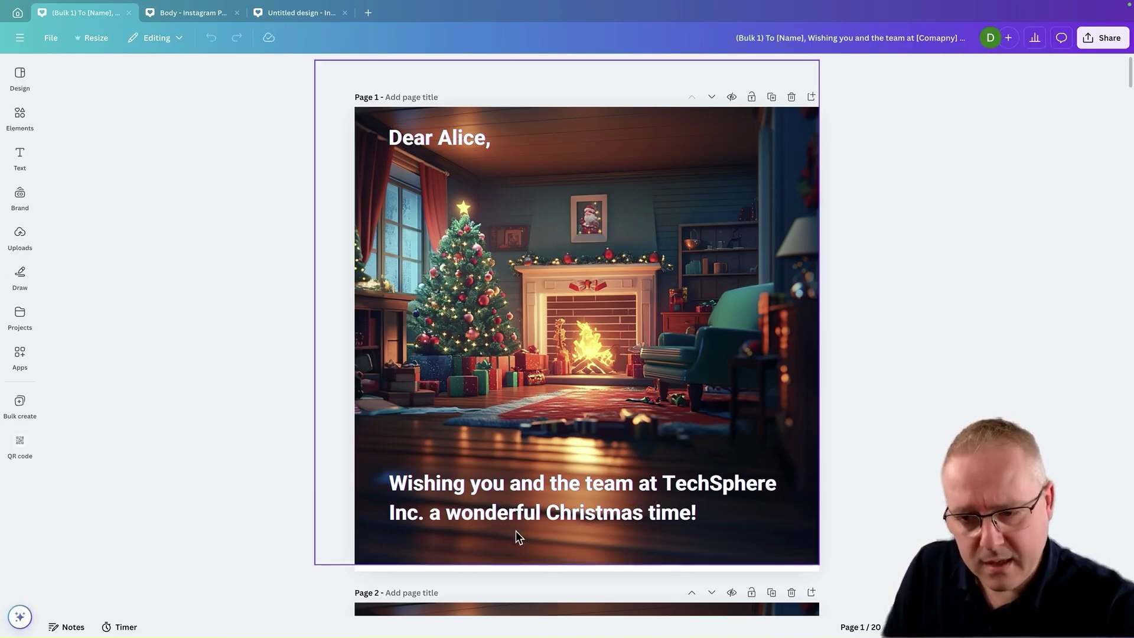
scroll(572, 487, down, 7)
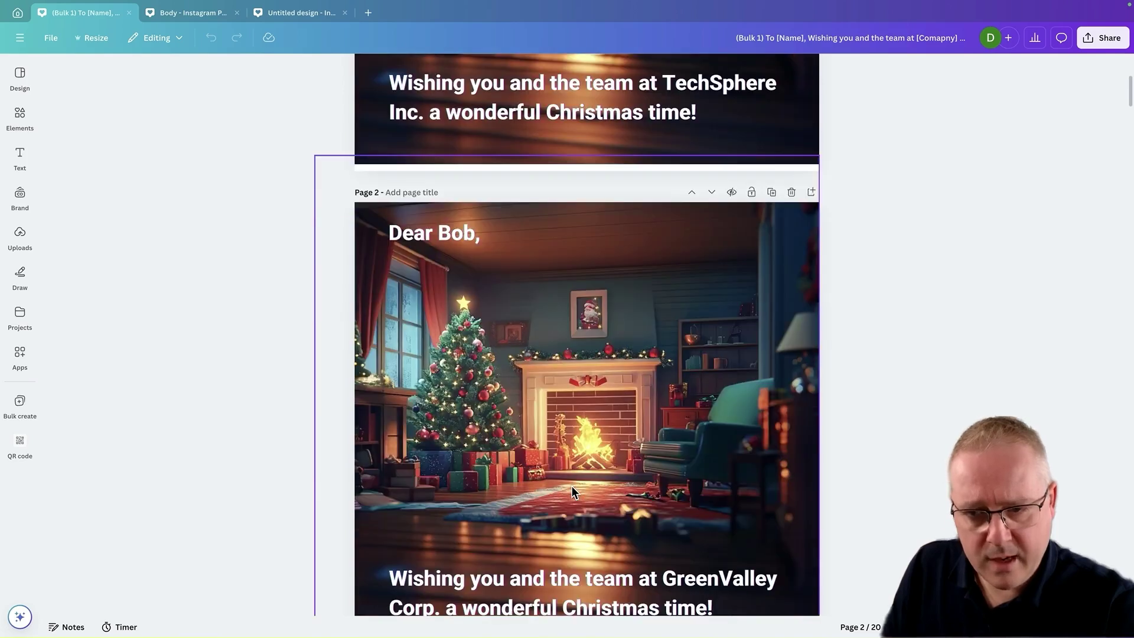
scroll(553, 476, down, 2)
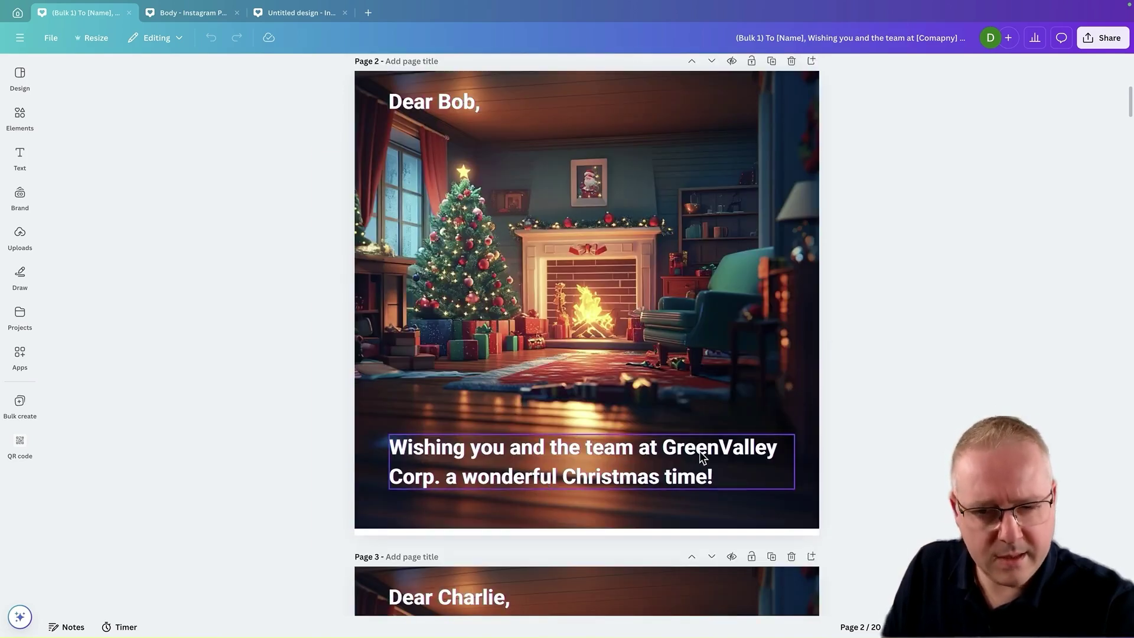
Step: Review the greetings and company names on the remaining generated Christmas cards
scroll(556, 485, down, 8)
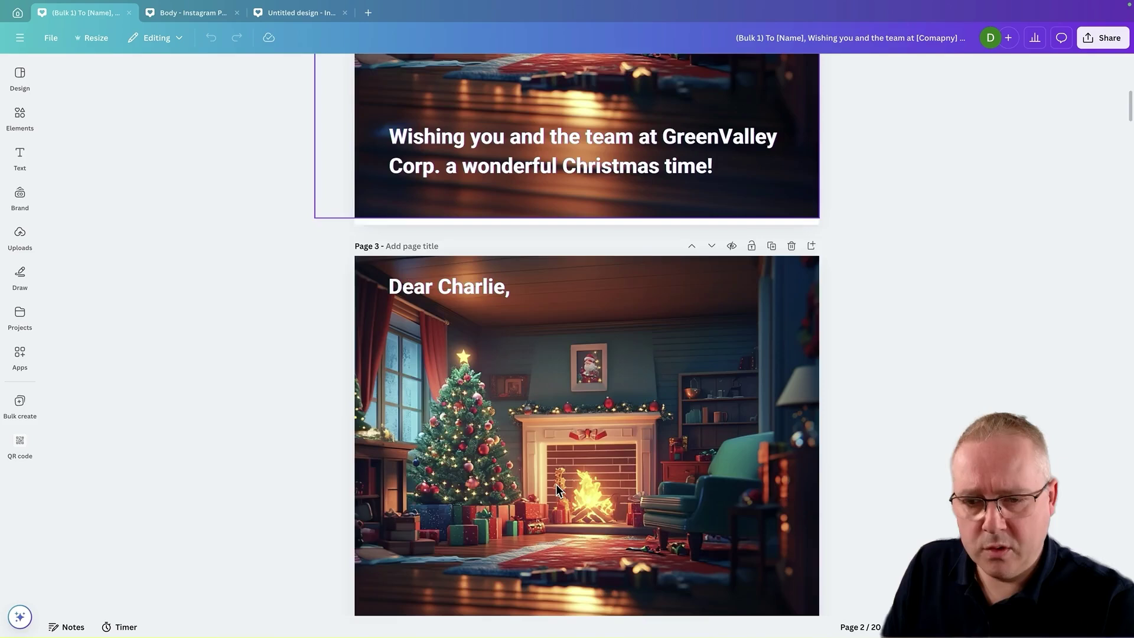
scroll(555, 484, down, 17)
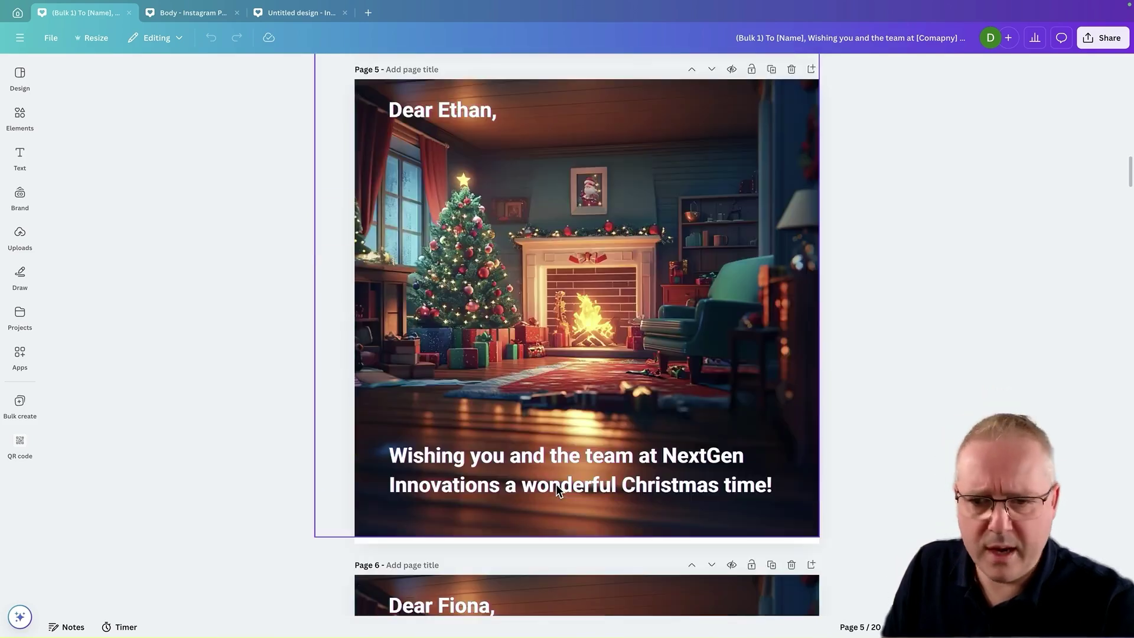
scroll(556, 484, down, 15)
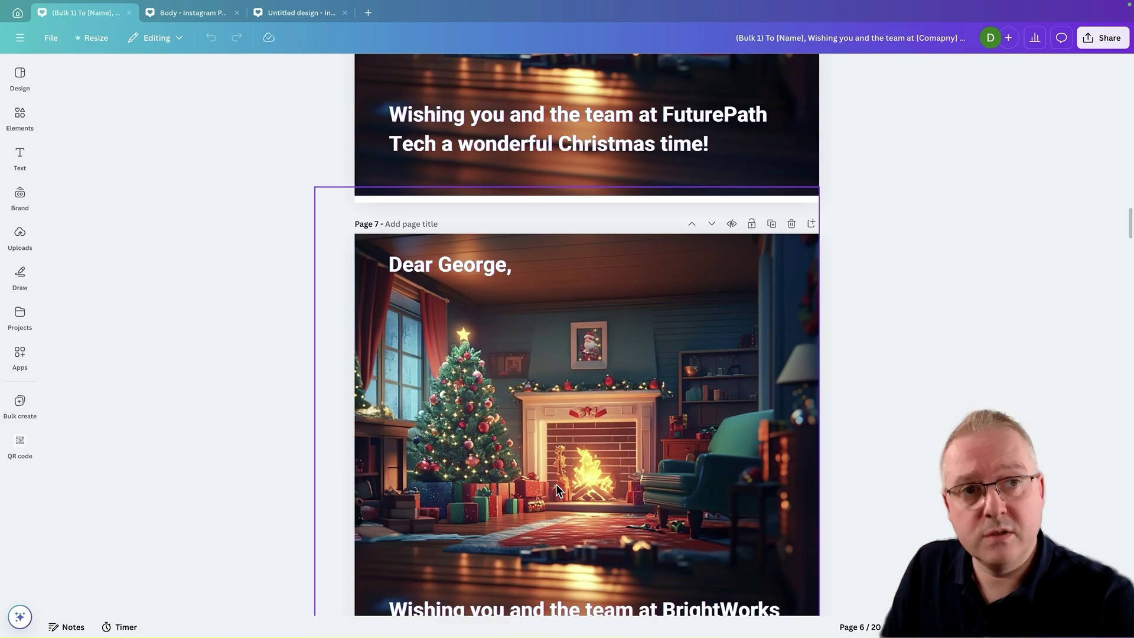
scroll(555, 484, down, 5)
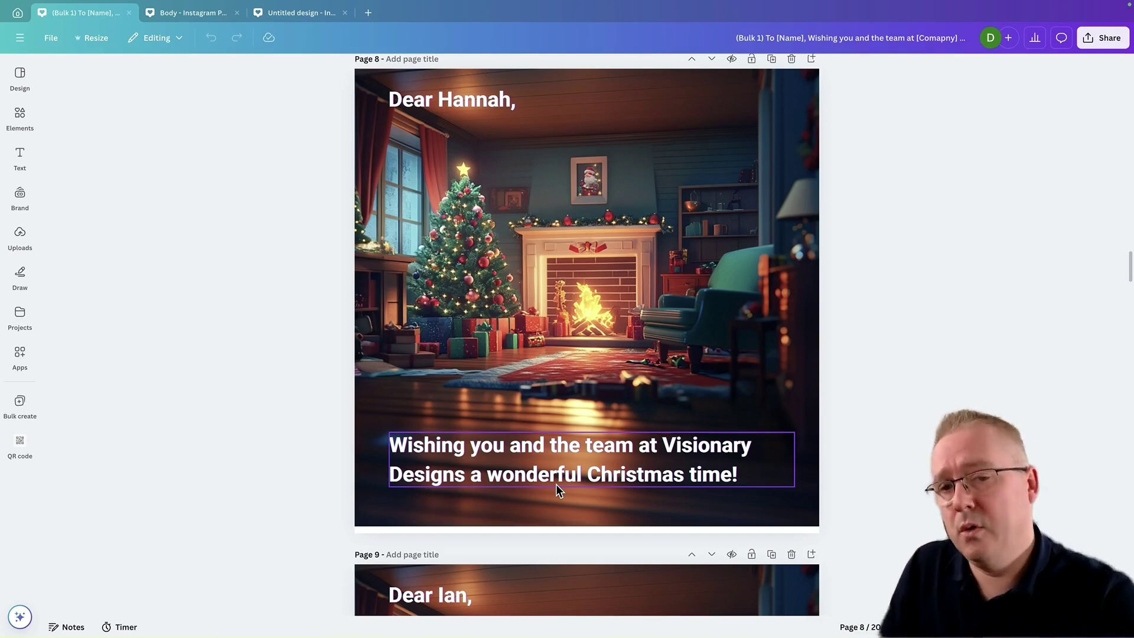
scroll(526, 400, down, 8)
scroll(527, 408, down, 3)
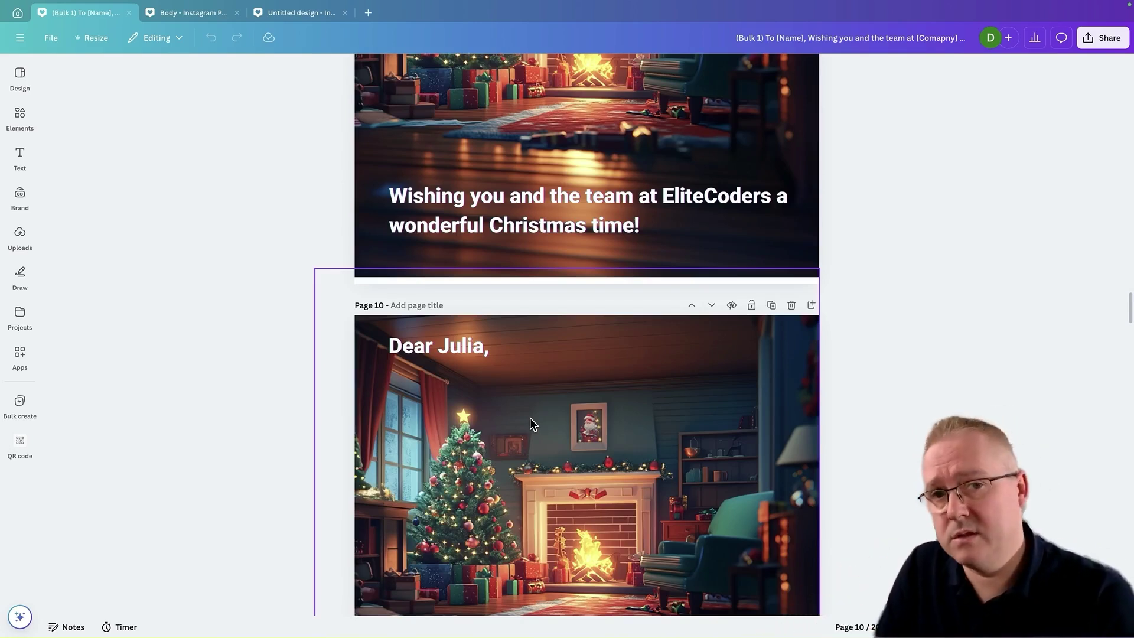
scroll(763, 239, down, 7)
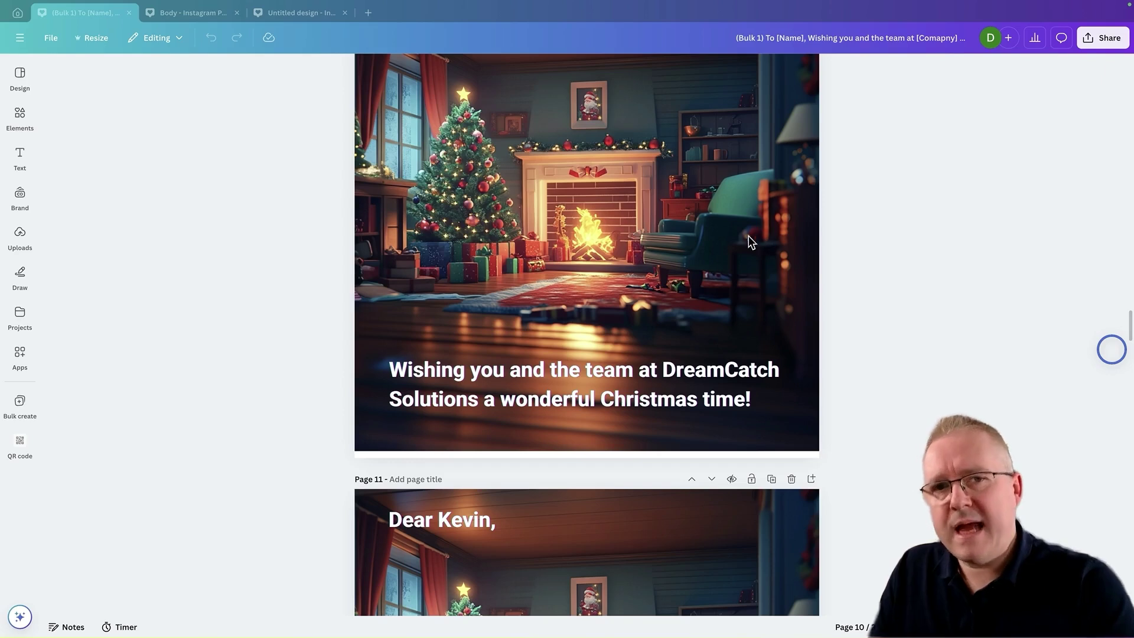
Step: Open the Body Instagram post design and upload 12_Days_of_Christmas_Content.csv as its bulk create data
click(184, 13)
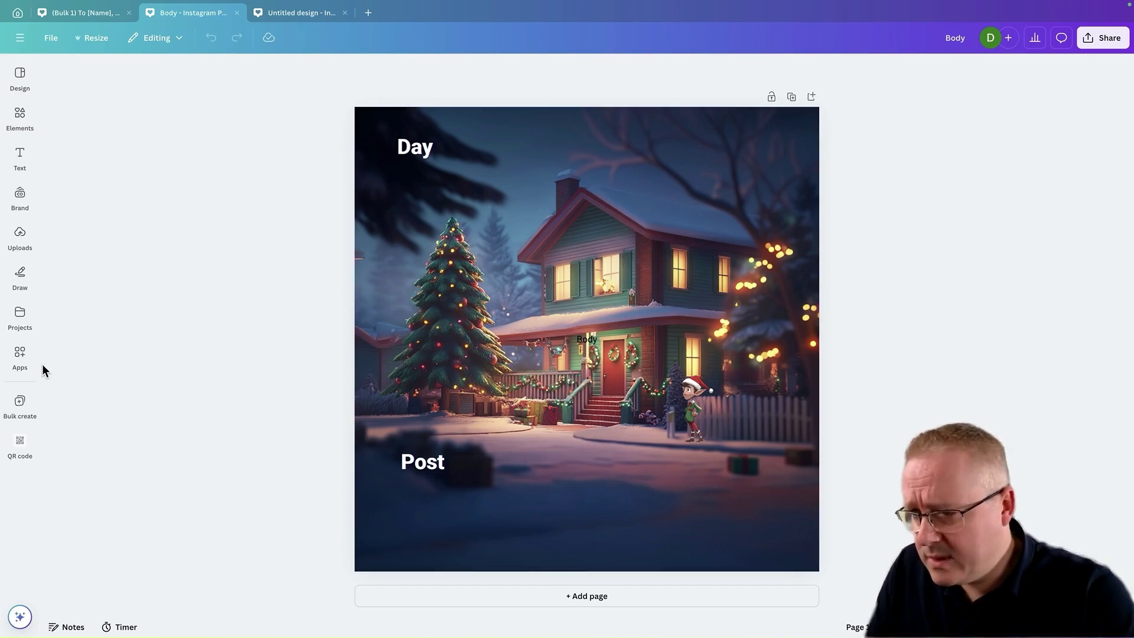
click(20, 406)
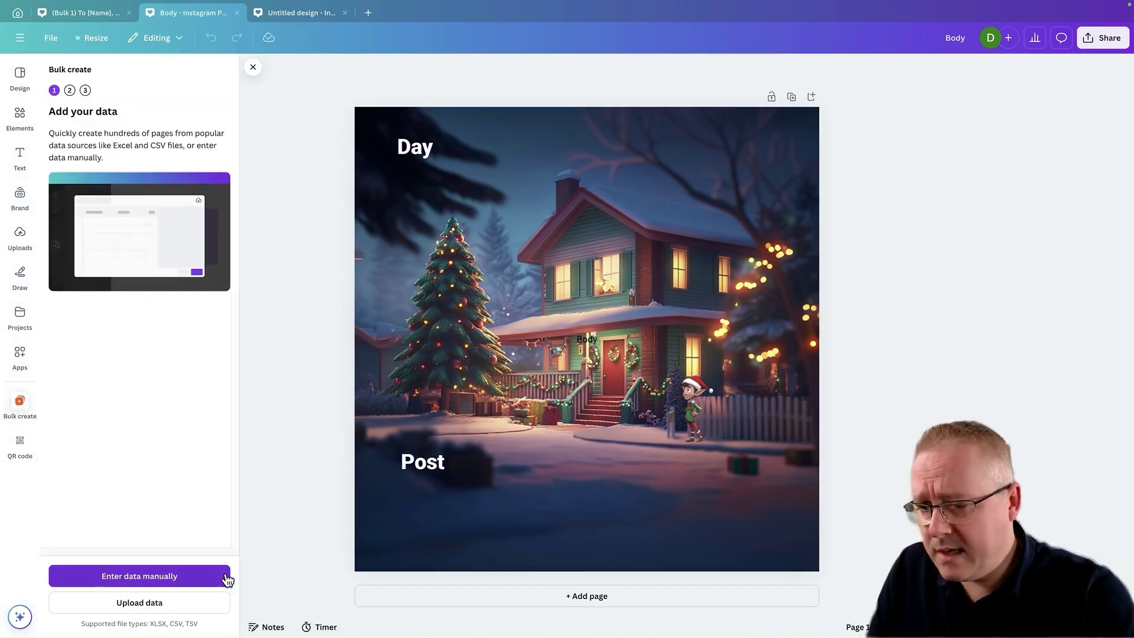
click(196, 612)
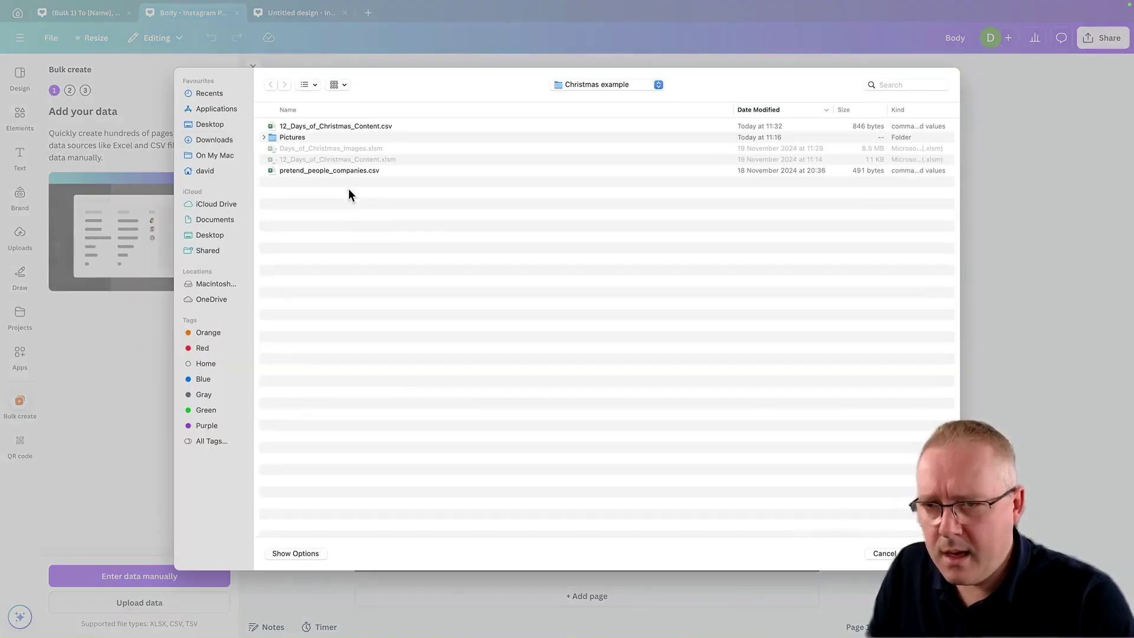
click(351, 129)
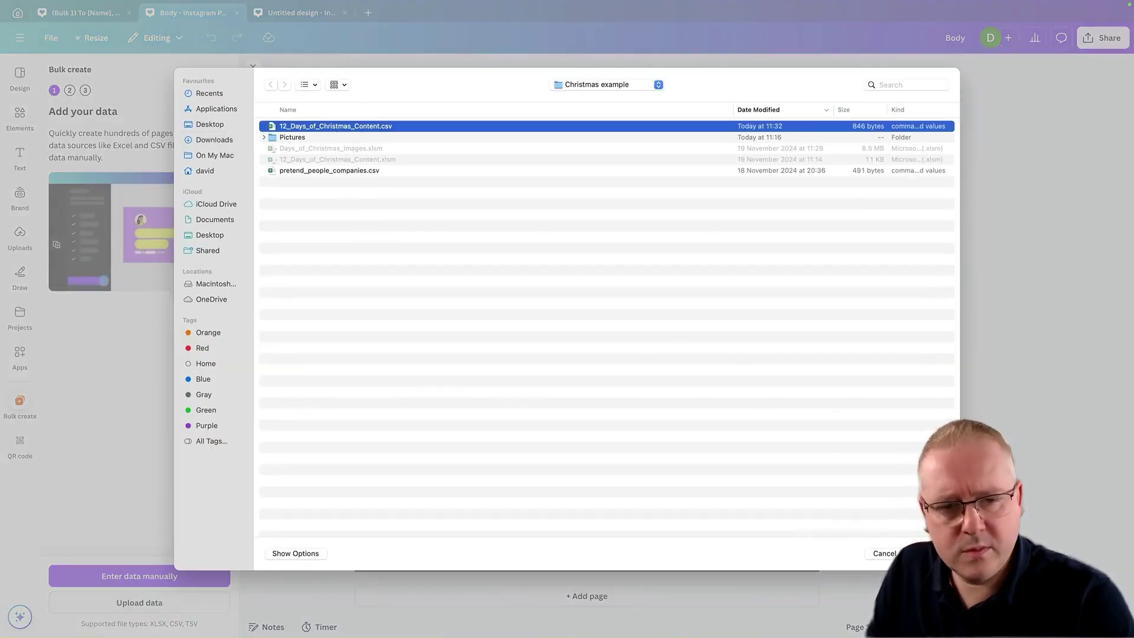
key(Return)
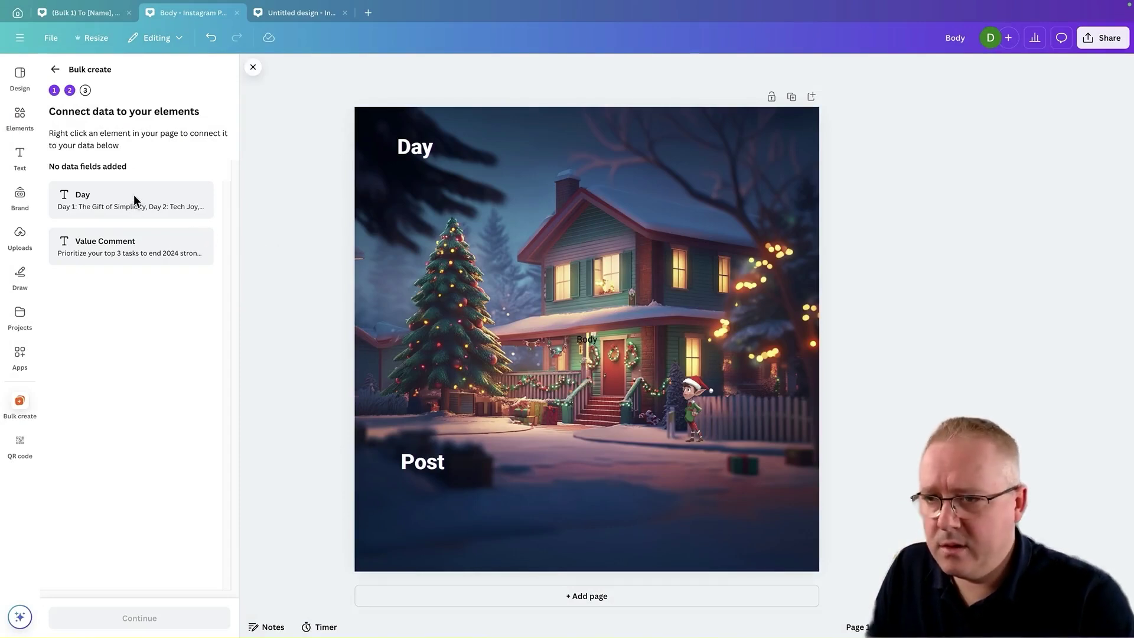
Step: Try to connect the "Day" heading on the post to the Day data field
right_click(418, 157)
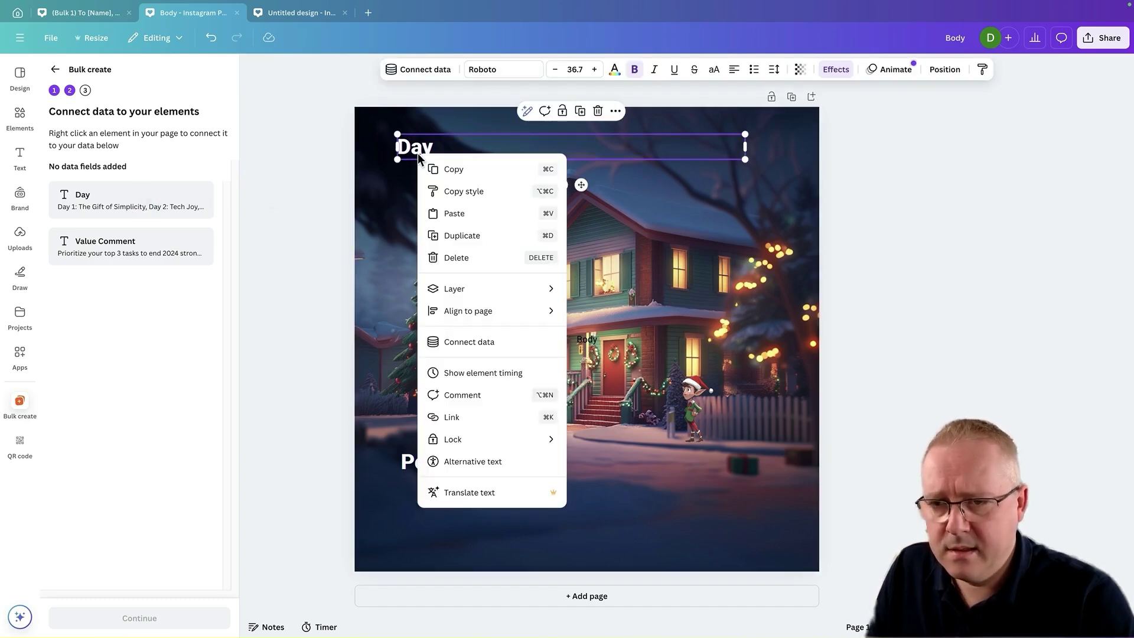
click(520, 339)
click(126, 197)
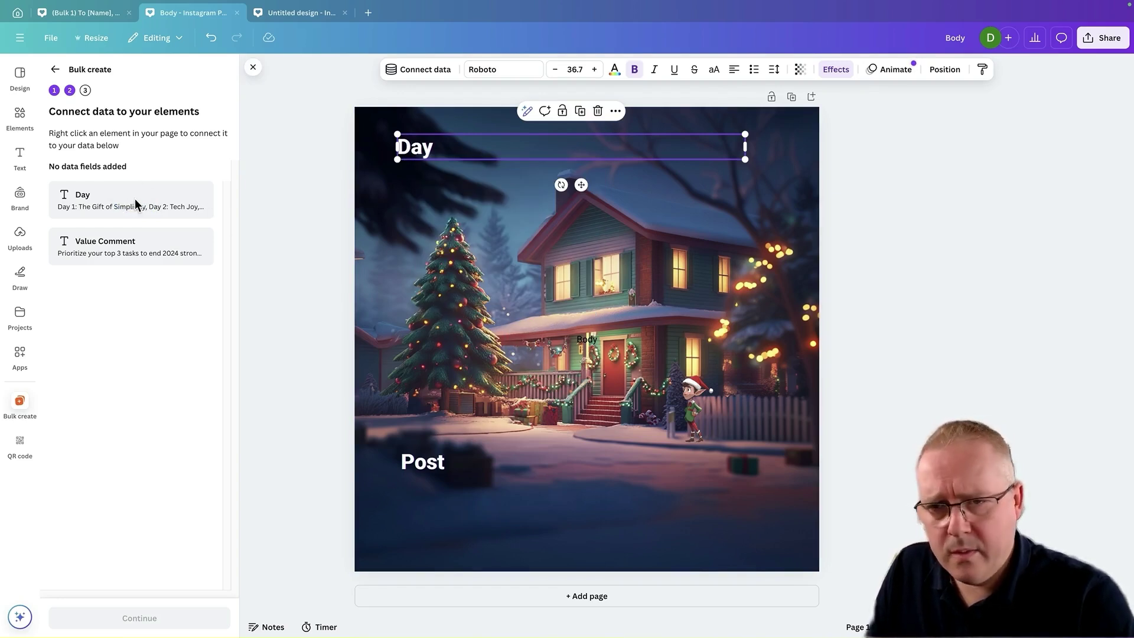
Step: Connect the "Post" text in the design to the Value Comment data field
right_click(444, 467)
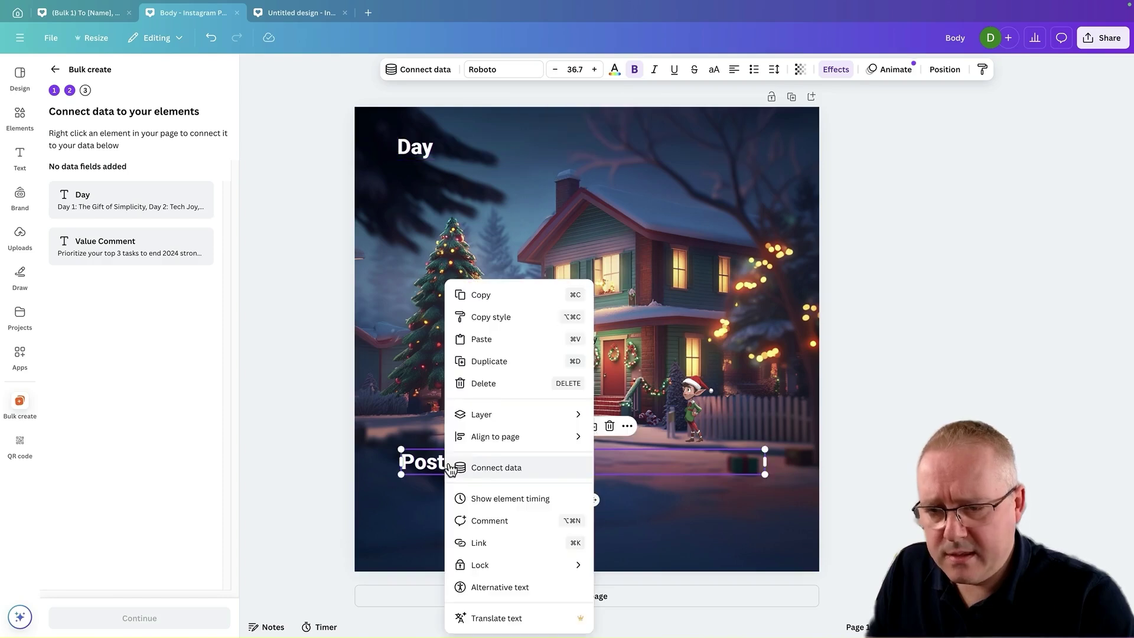
click(541, 470)
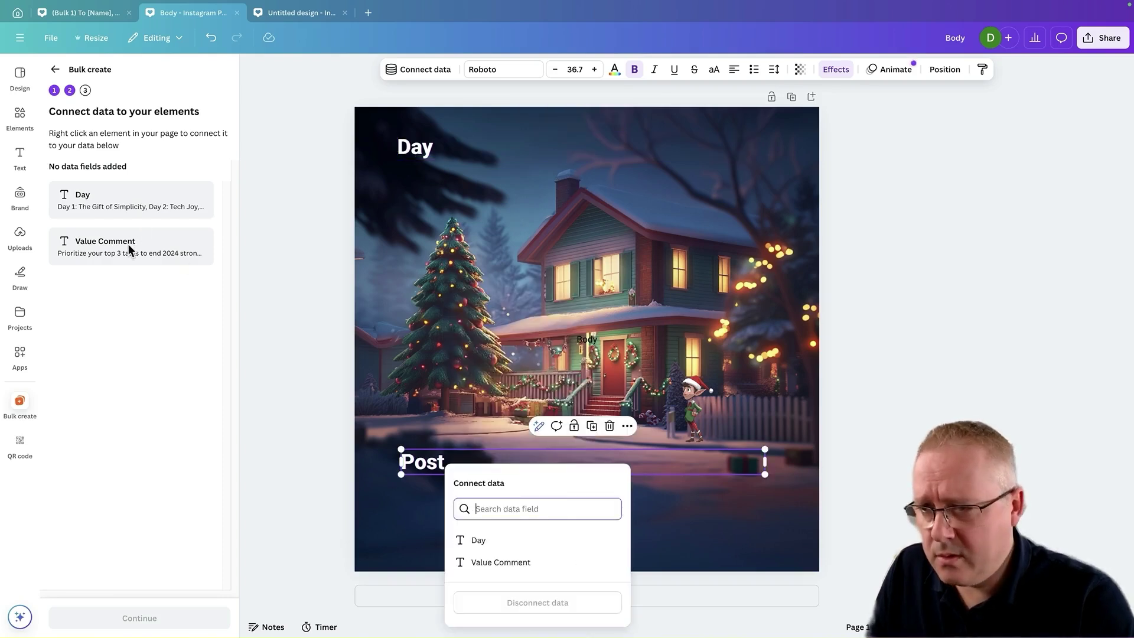
click(519, 562)
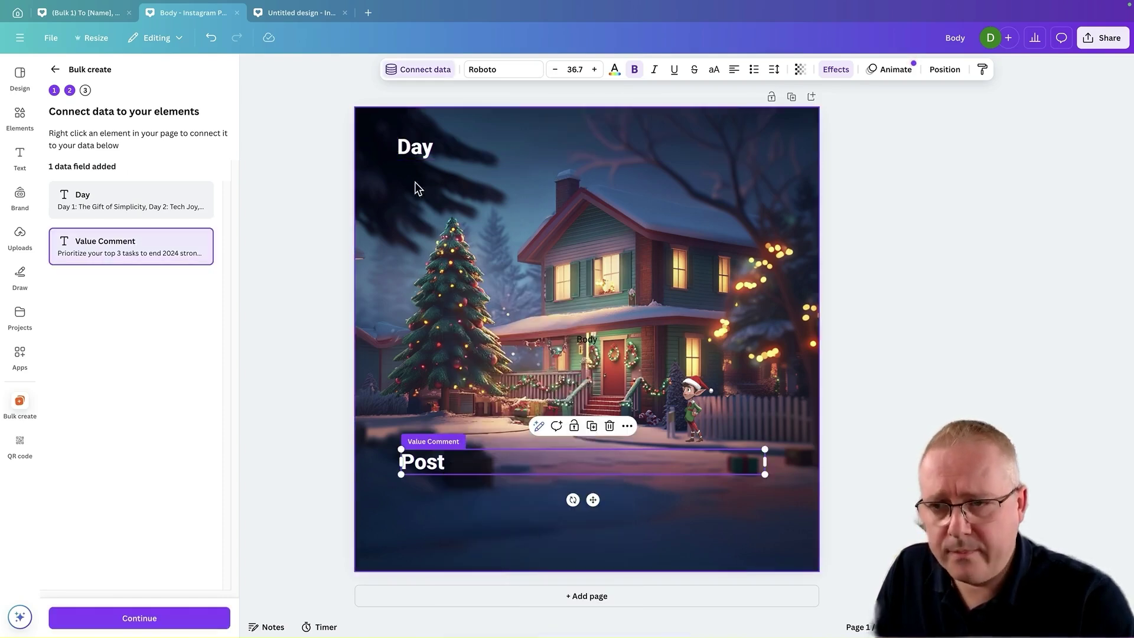
Step: Connect the "Day" heading to the Day data field and continue to applying the data
right_click(408, 158)
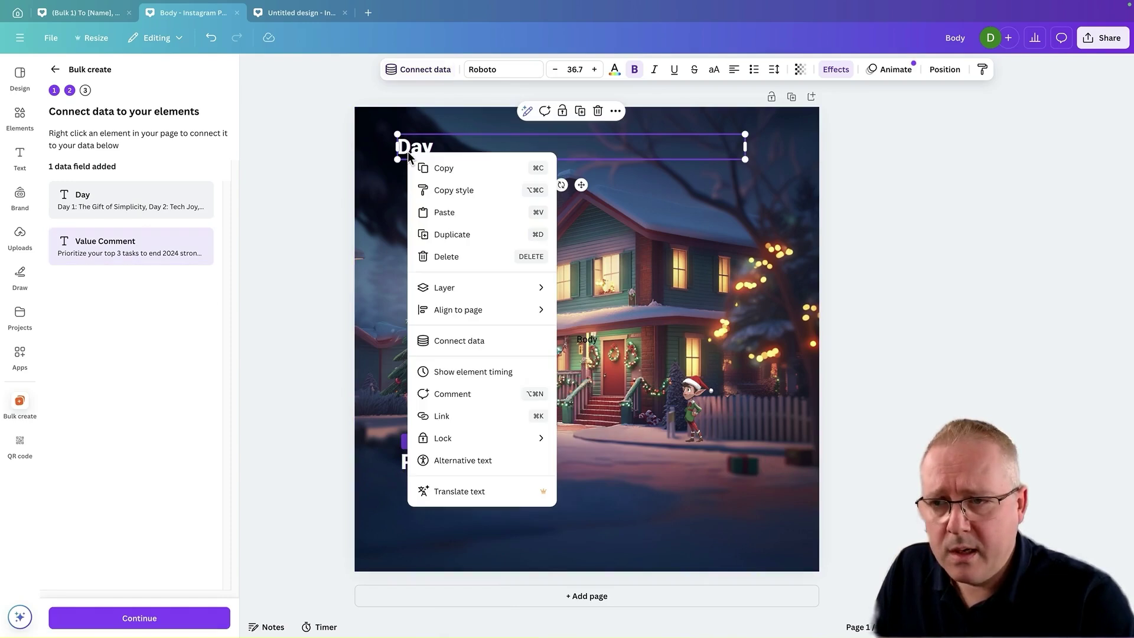
click(487, 345)
click(442, 229)
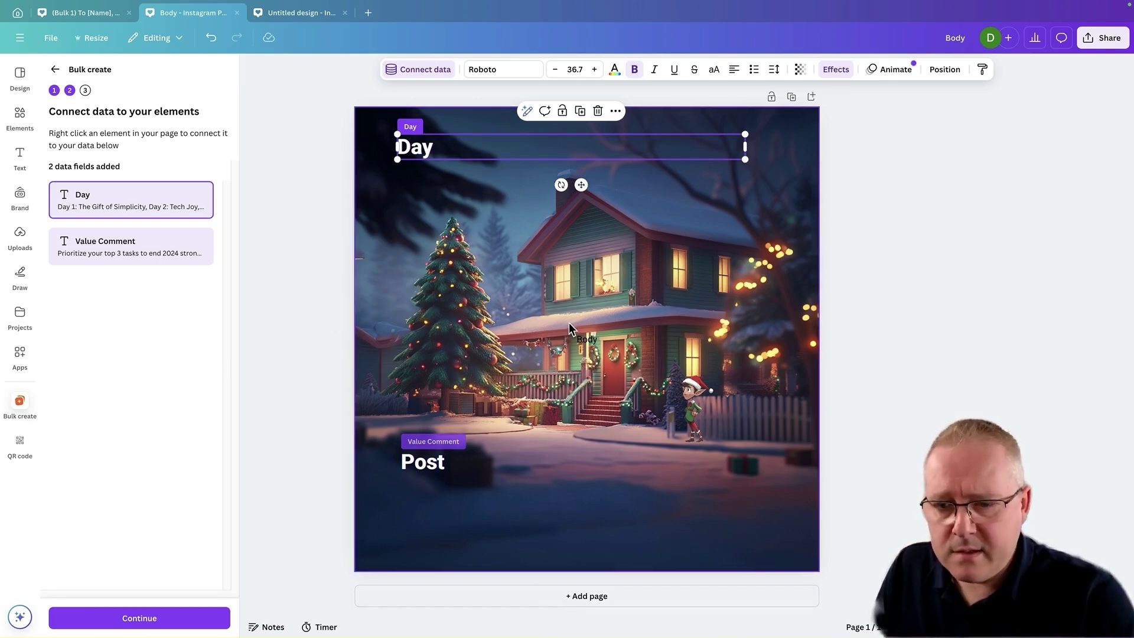
click(162, 621)
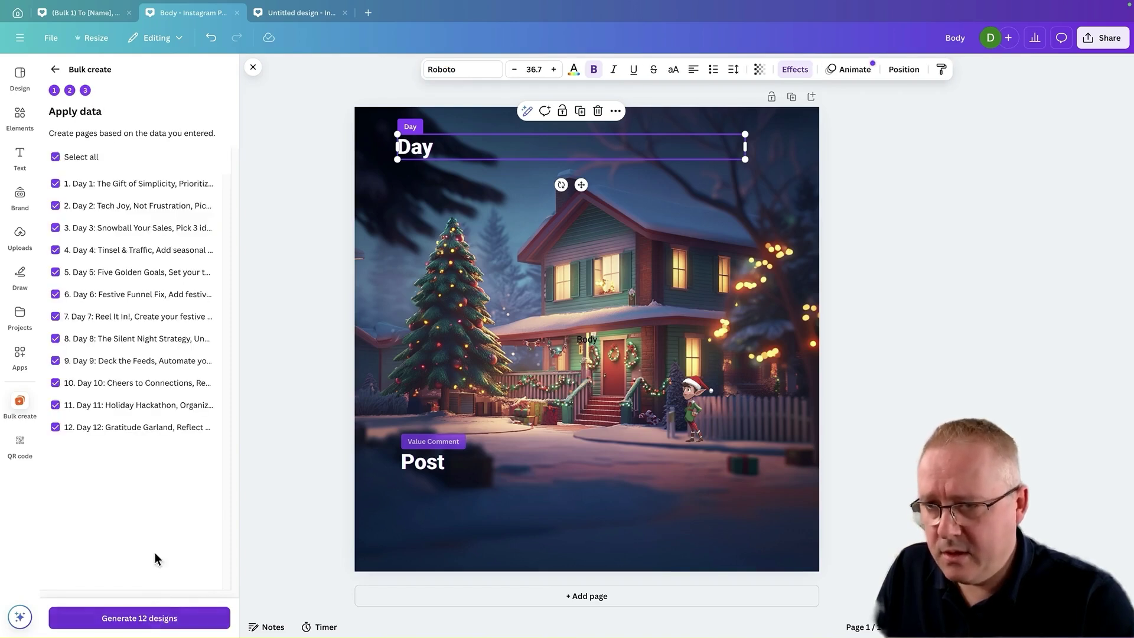
Step: Generate the 12 designs from all selected records and check the headings and tips on the first pages
click(138, 621)
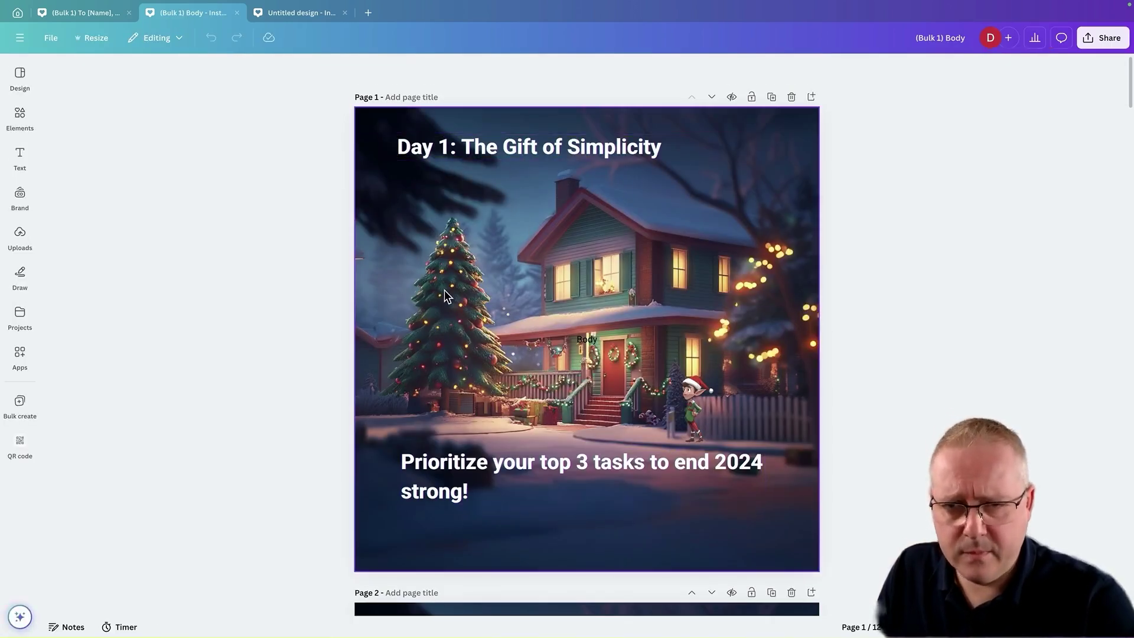
scroll(444, 291, down, 5)
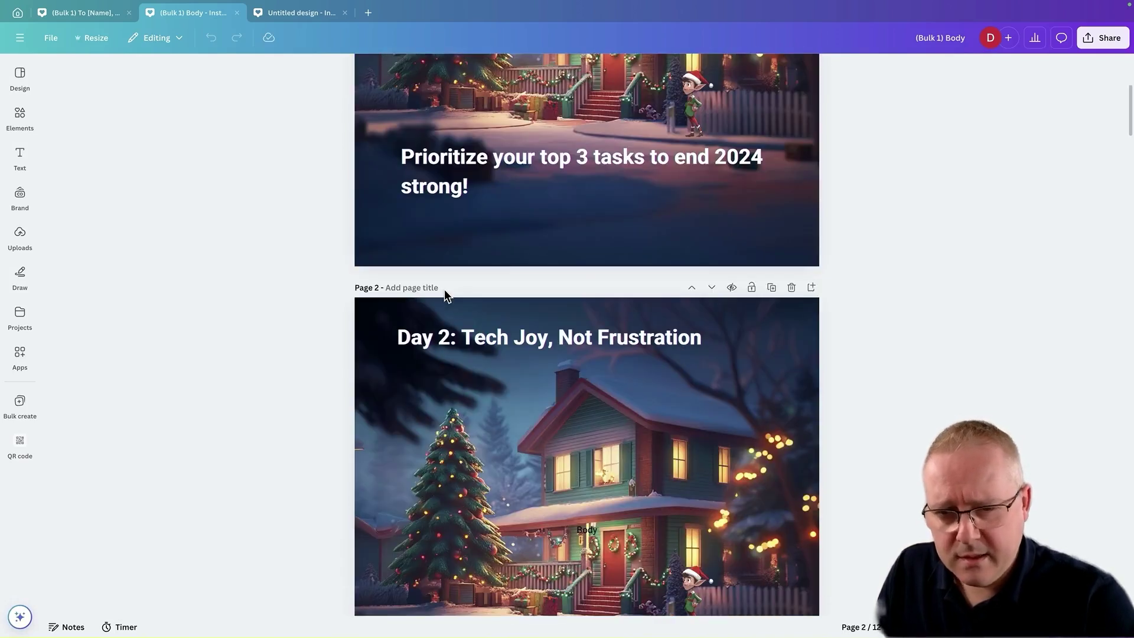
scroll(444, 290, down, 2)
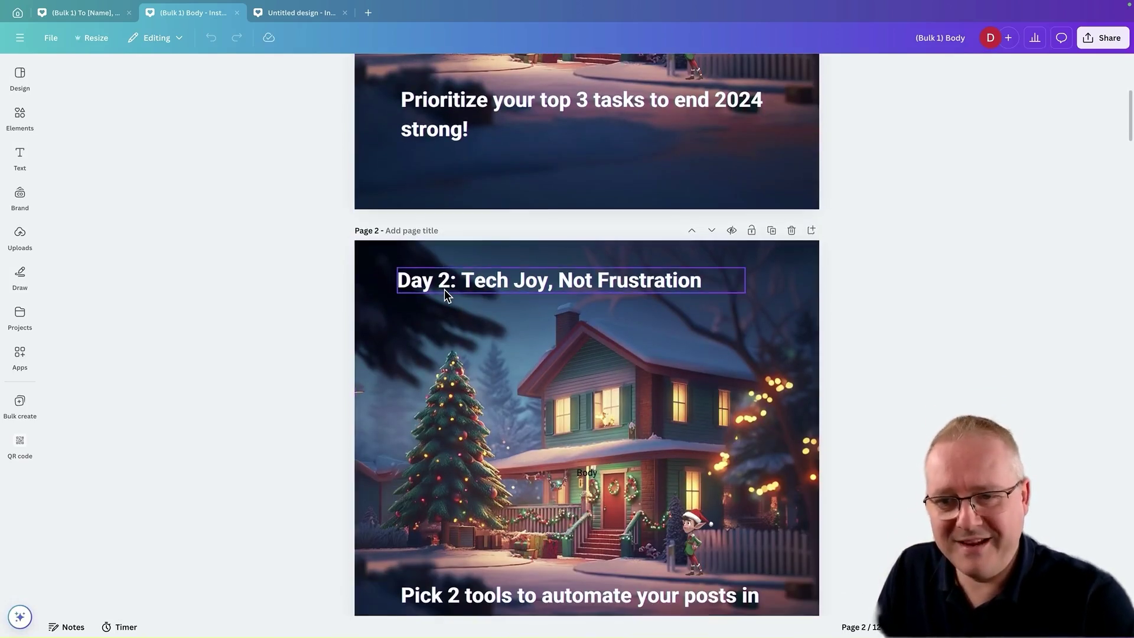
scroll(445, 289, down, 3)
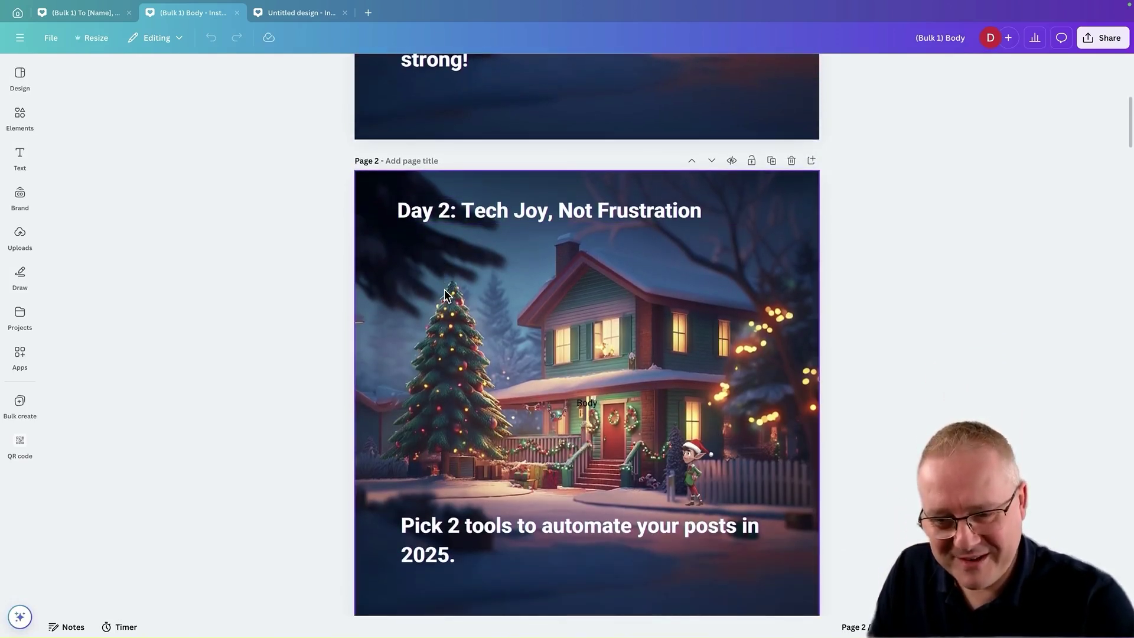
scroll(445, 293, down, 9)
scroll(445, 292, down, 3)
scroll(445, 289, up, 15)
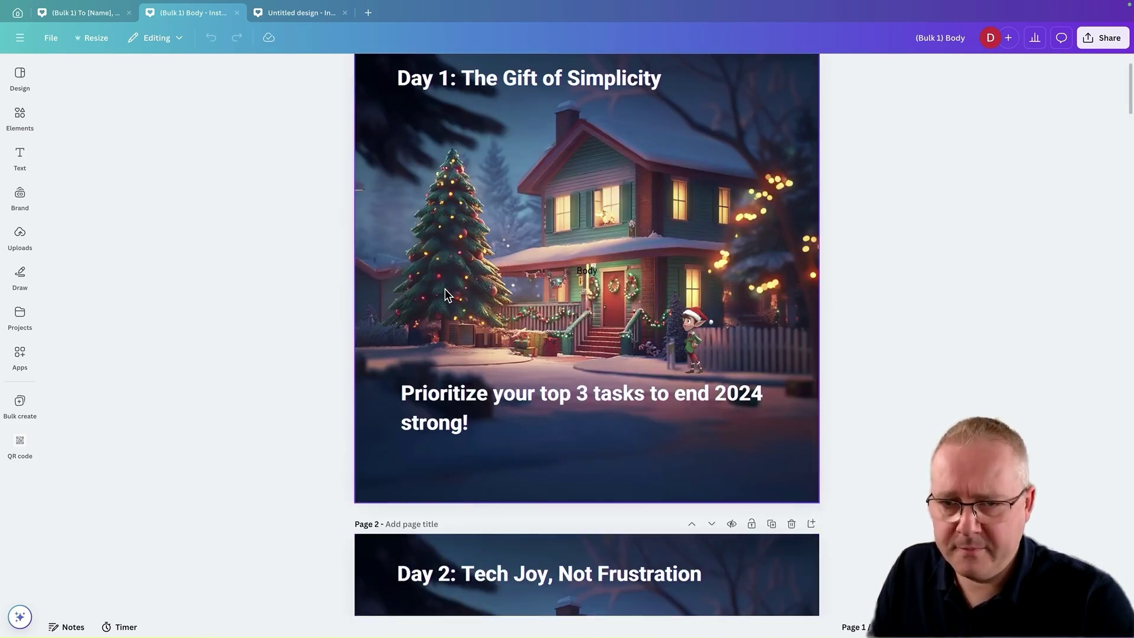
scroll(444, 293, up, 1)
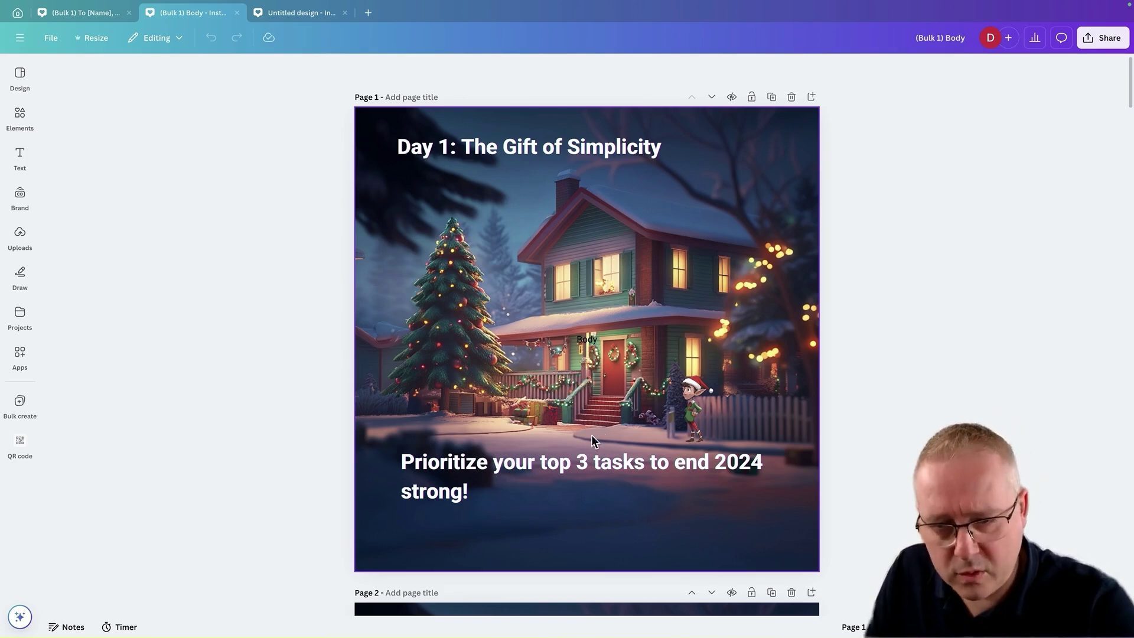
Step: Move the elf on the Day 1 page to the house's front door, shrink it and flip it horizontally
drag(703, 414, 607, 359)
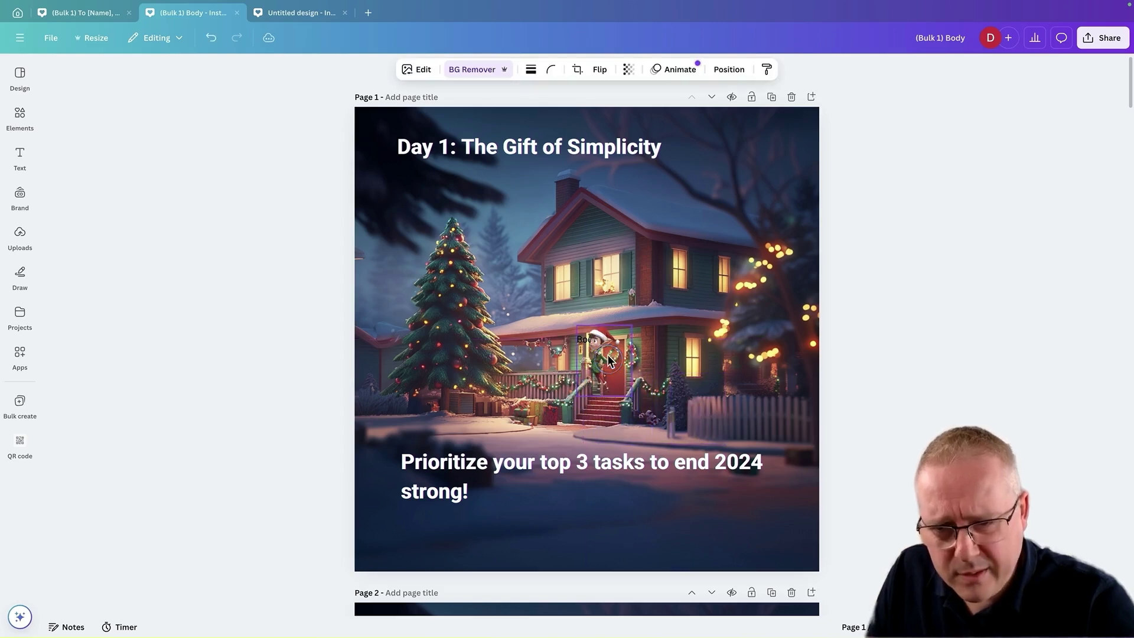
drag(572, 325, 591, 344)
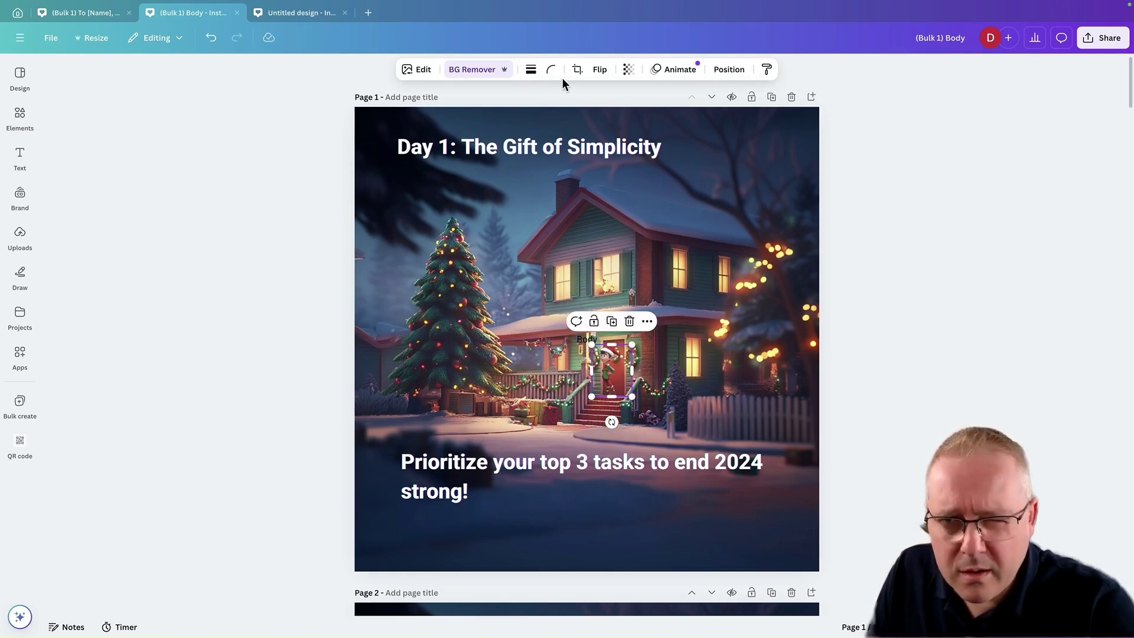
click(606, 71)
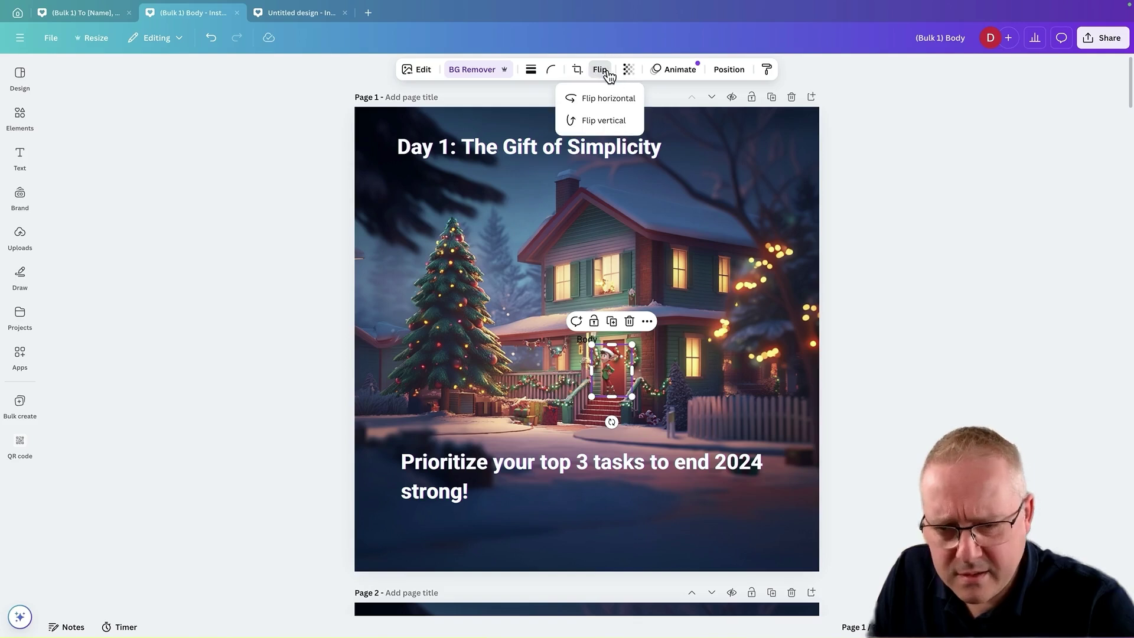
click(622, 105)
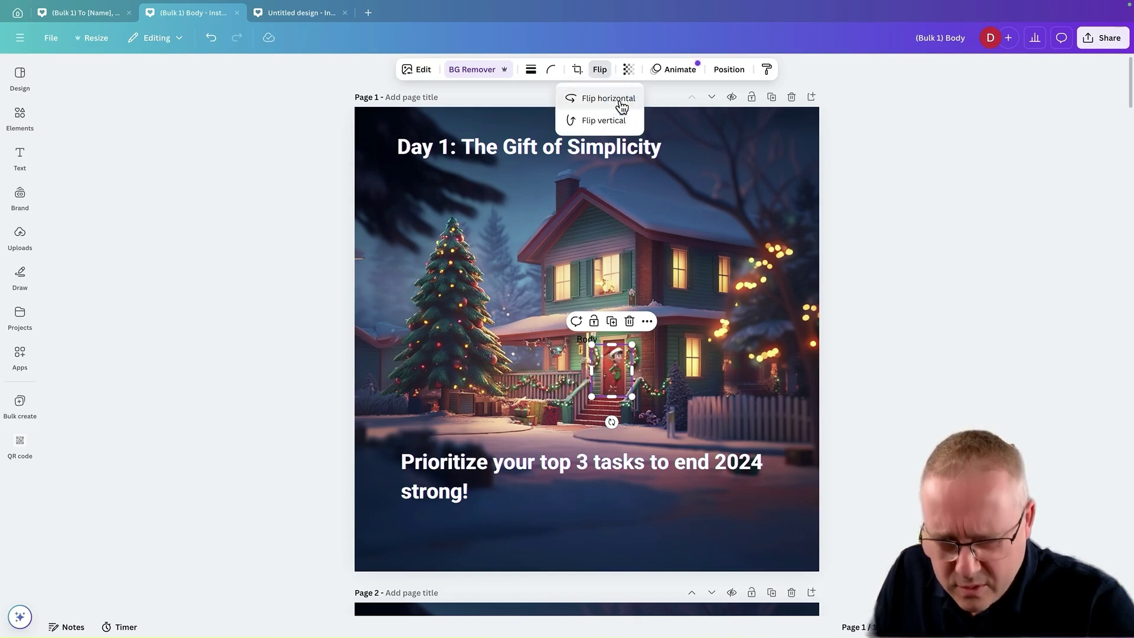
drag(613, 364, 609, 365)
click(626, 456)
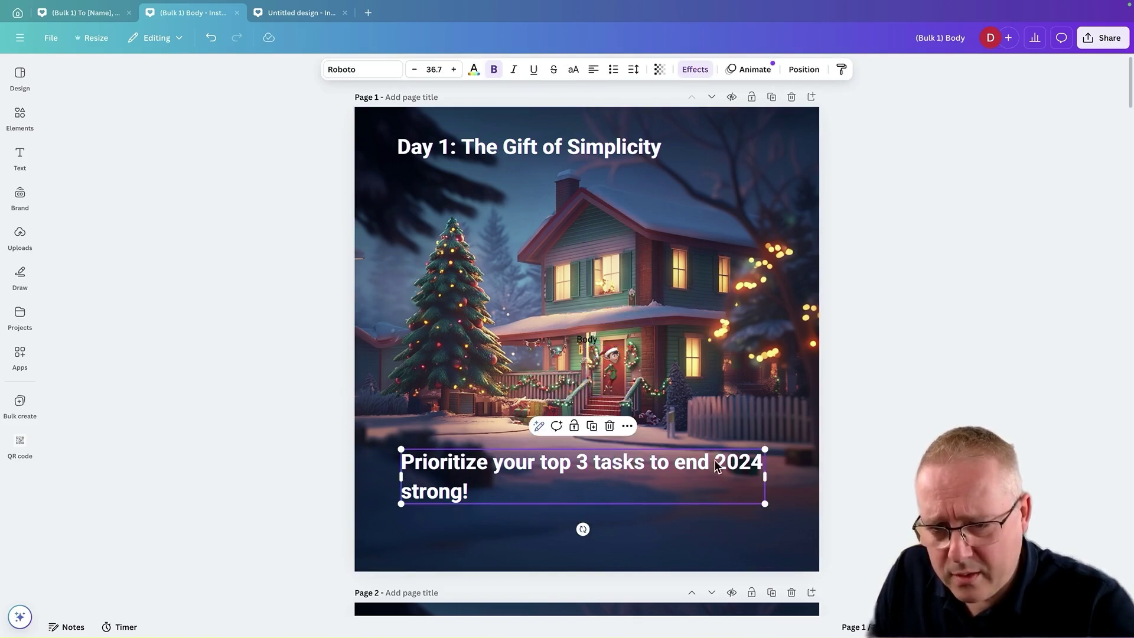
click(753, 418)
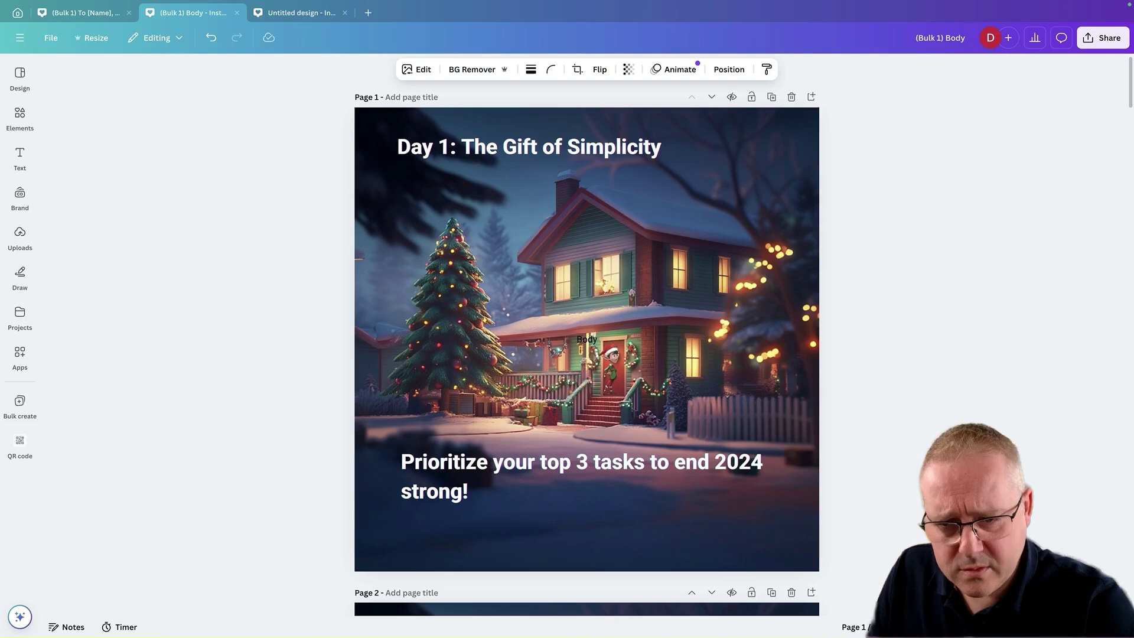
Step: Move the elf on the Day 3 page onto the porch roof, beside the upper-floor windows
scroll(761, 418, down, 7)
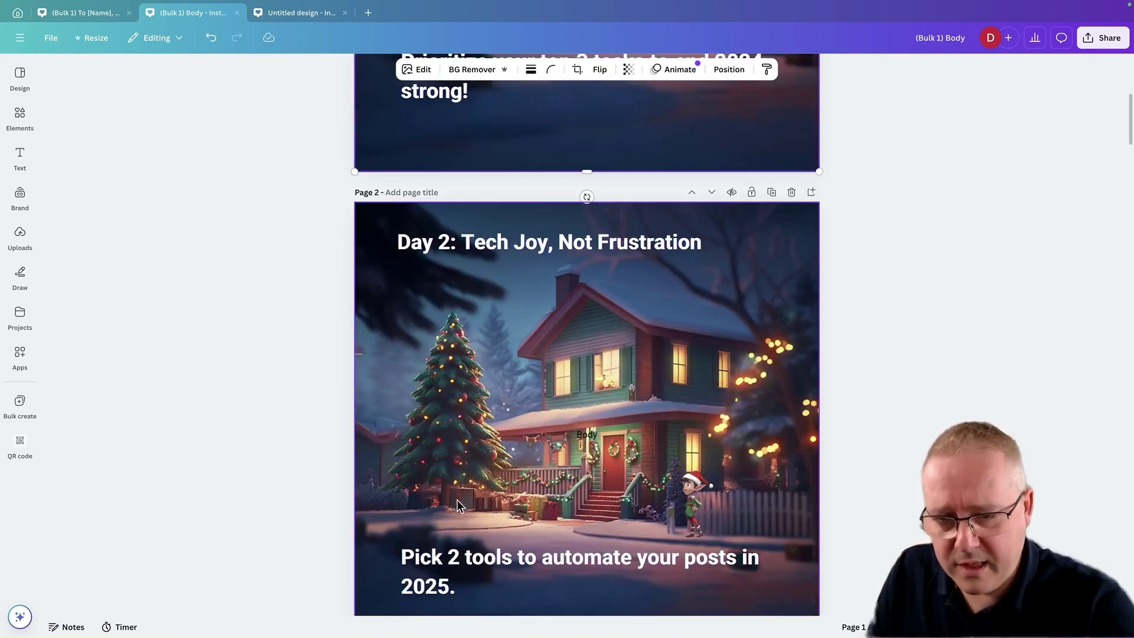
scroll(520, 452, down, 7)
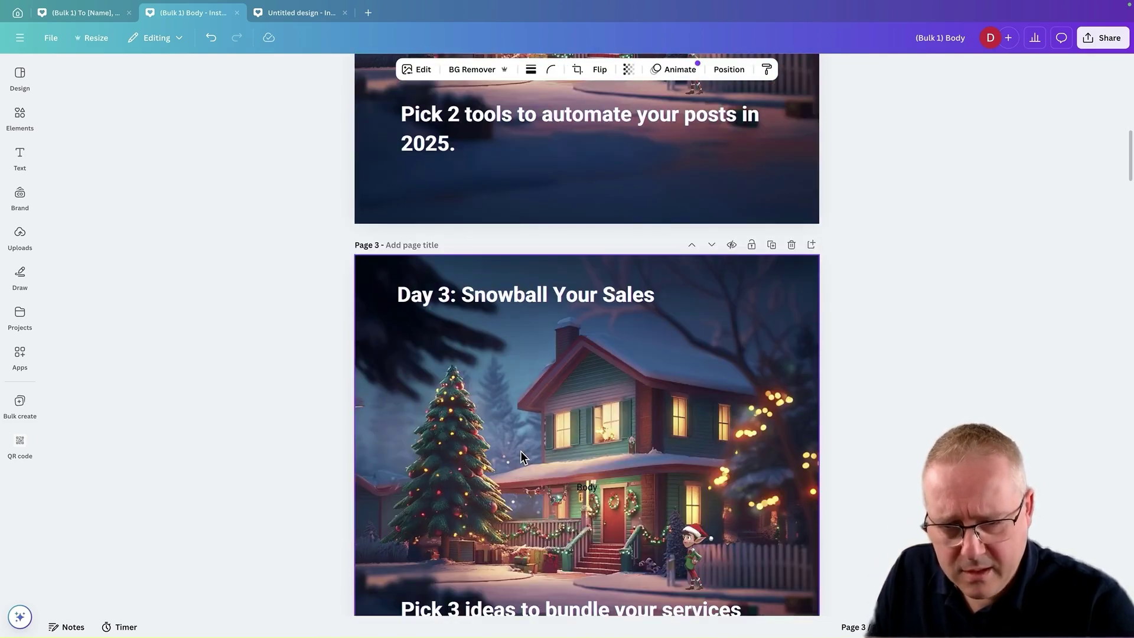
click(690, 549)
drag(698, 488, 674, 416)
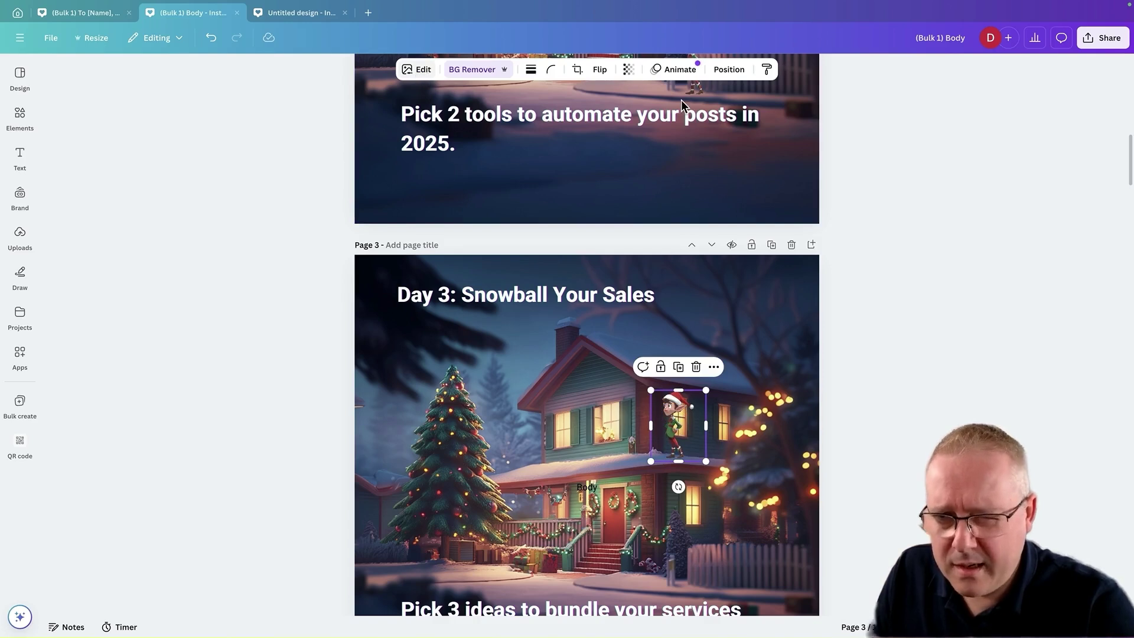
Step: Shift the Day 3 elf image inside its crop frame to show a different pose, and compare the elf placements on the earlier pages
double_click(683, 459)
drag(684, 435, 731, 437)
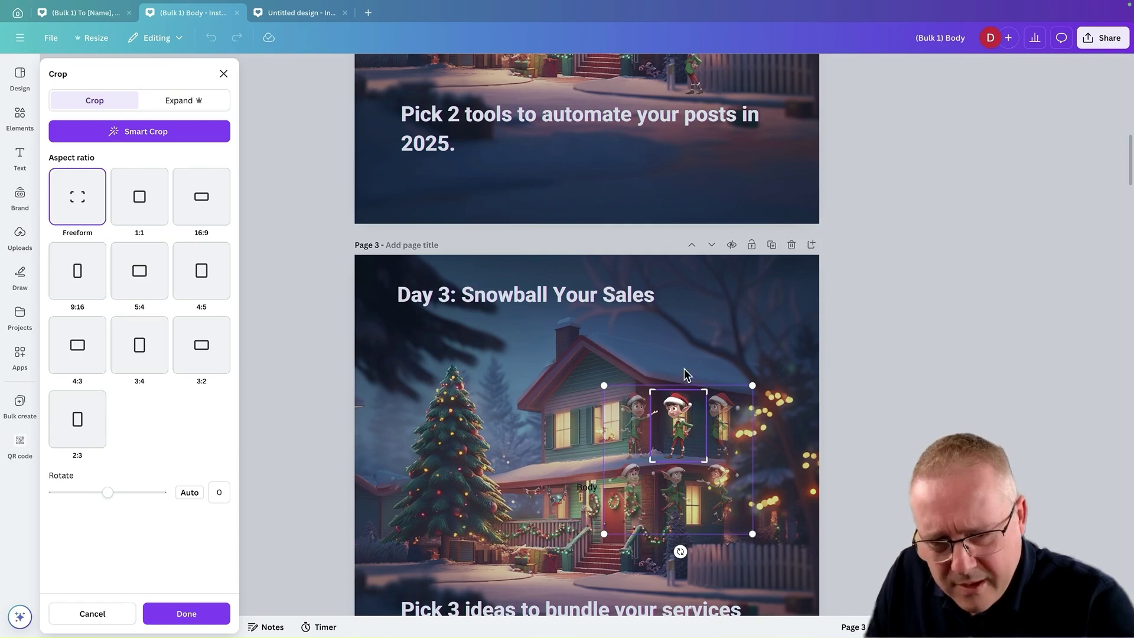
click(843, 358)
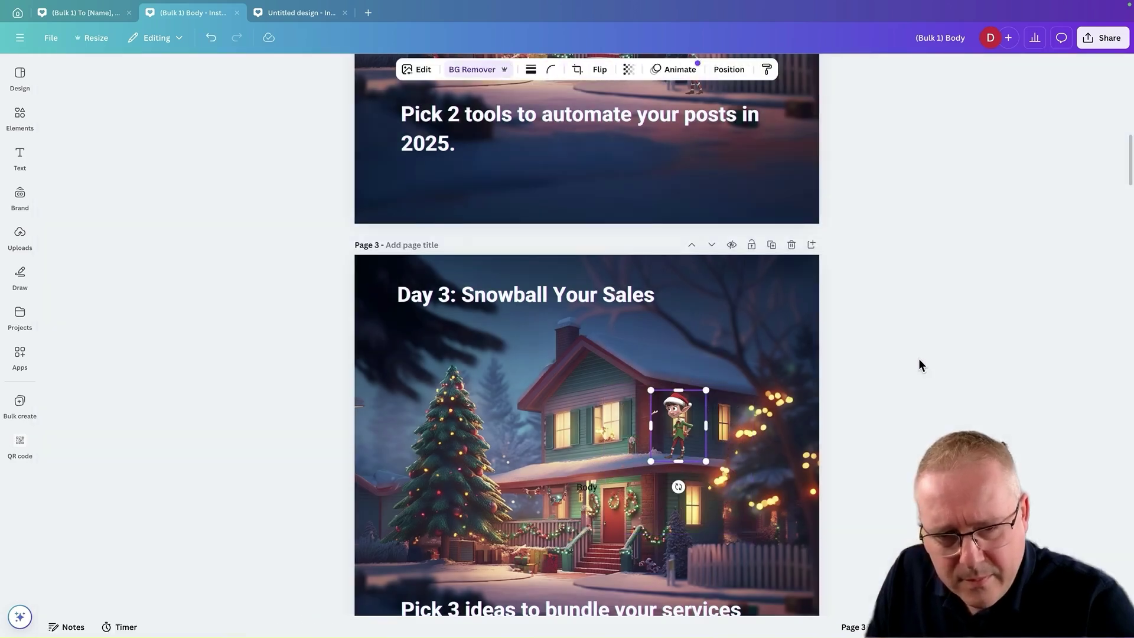
click(874, 451)
scroll(753, 343, up, 4)
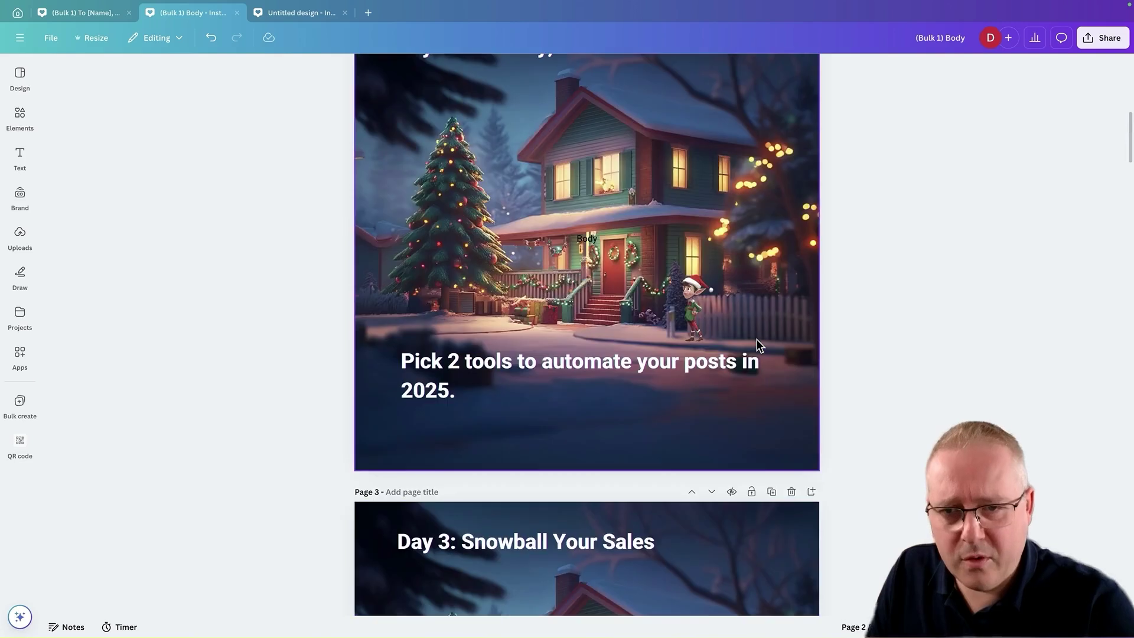
scroll(757, 339, up, 7)
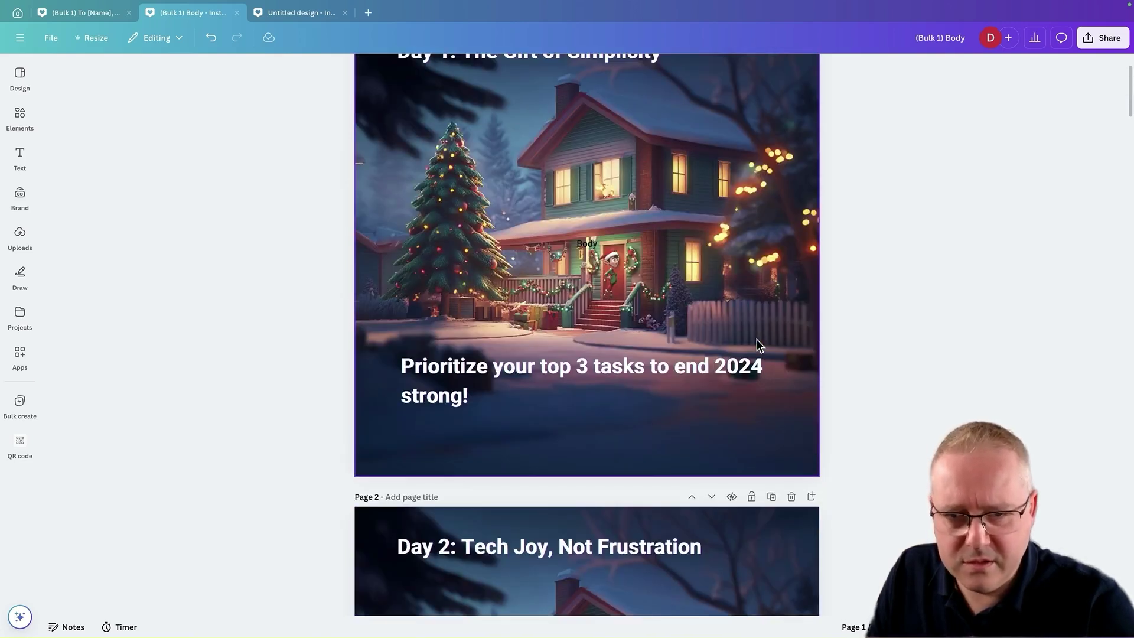
scroll(758, 344, down, 6)
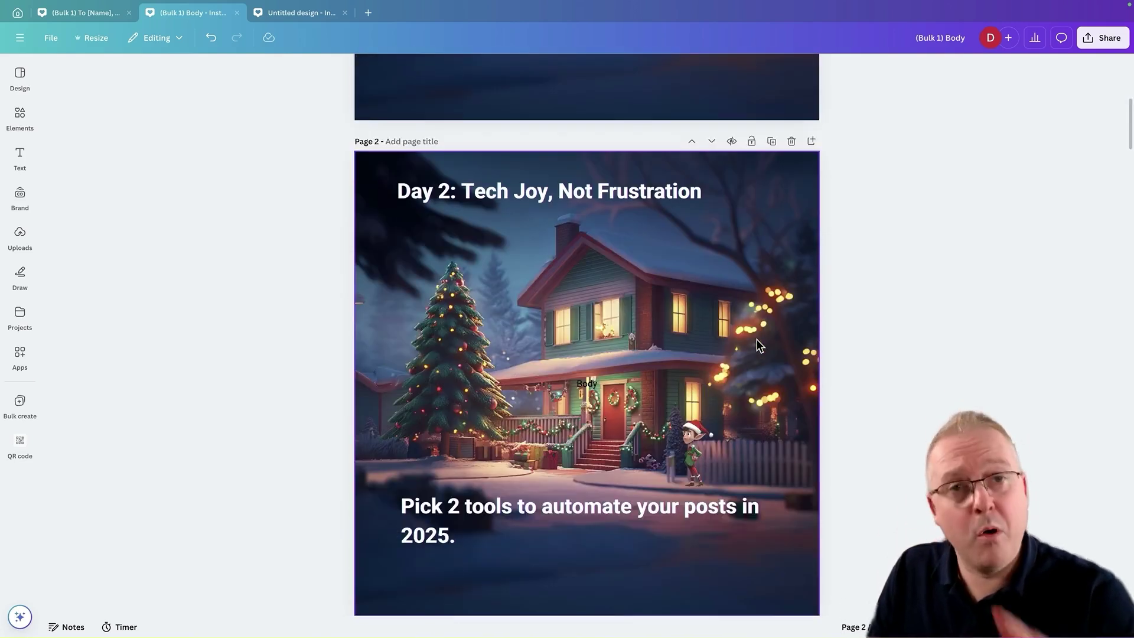
scroll(744, 354, down, 1)
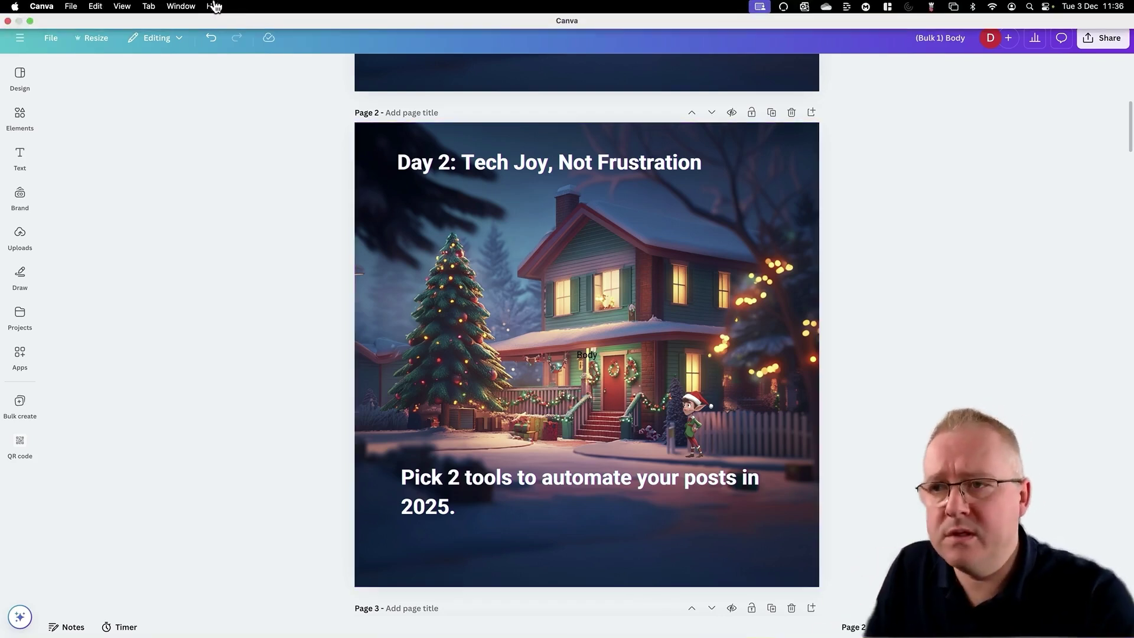
Step: Switch to the untitled Instagram post design with the quote card and start a Bulk create for it
click(292, 13)
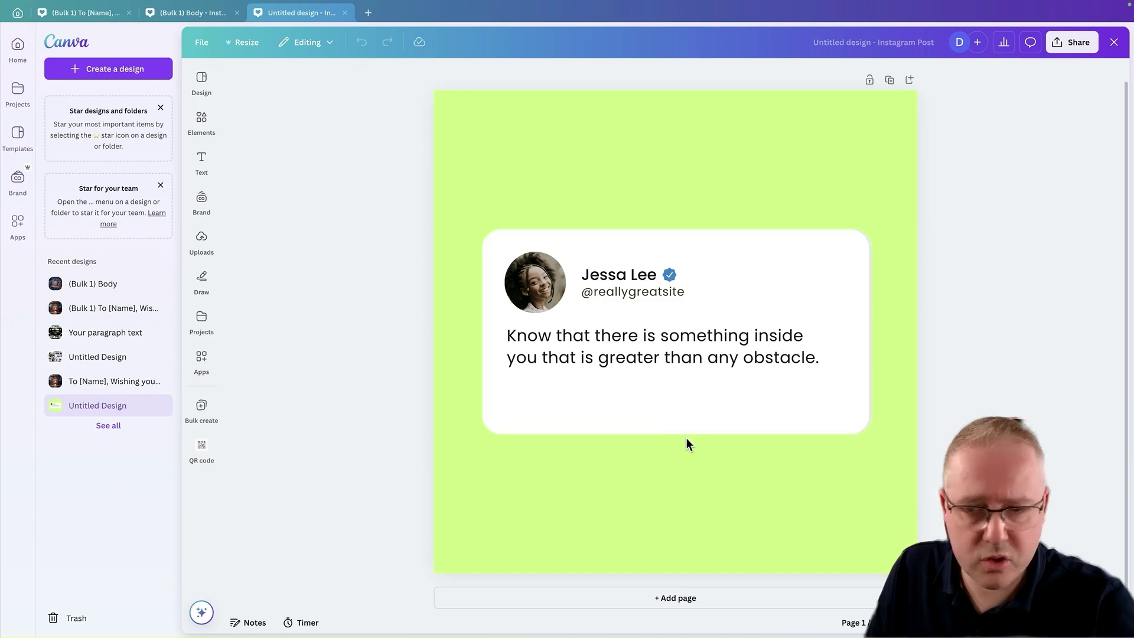
click(562, 184)
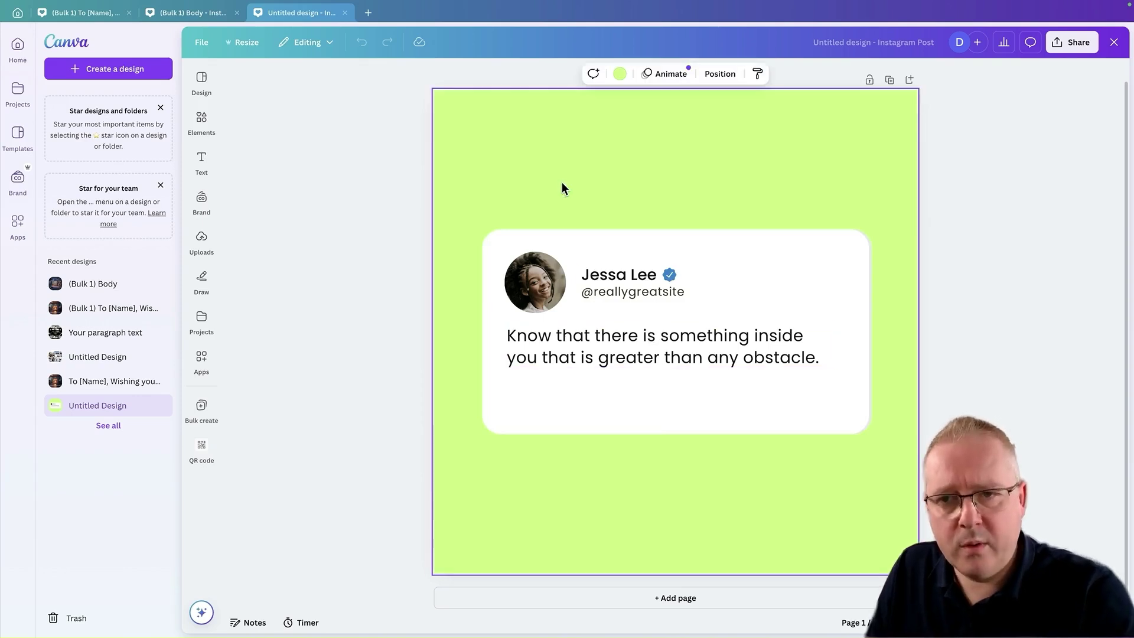
click(578, 355)
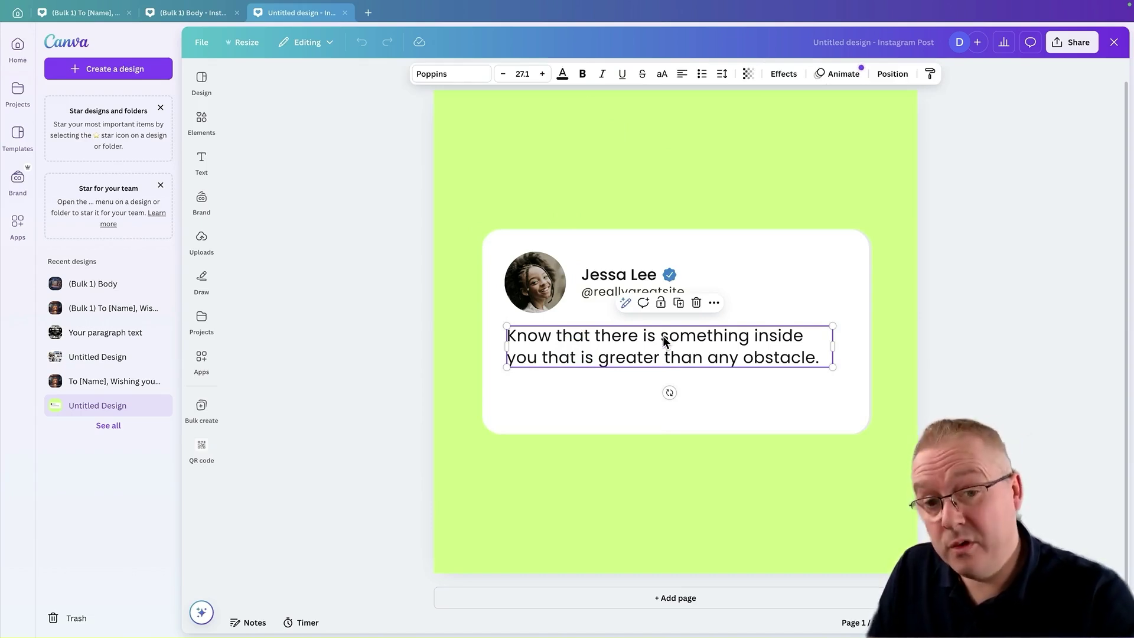
click(207, 289)
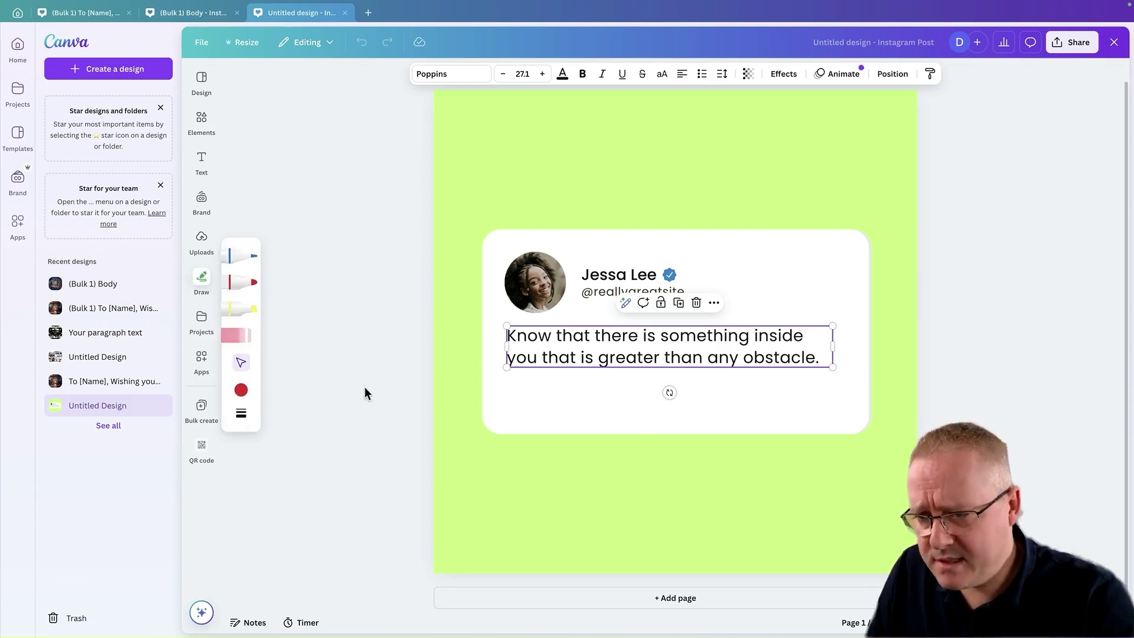
click(357, 453)
click(200, 412)
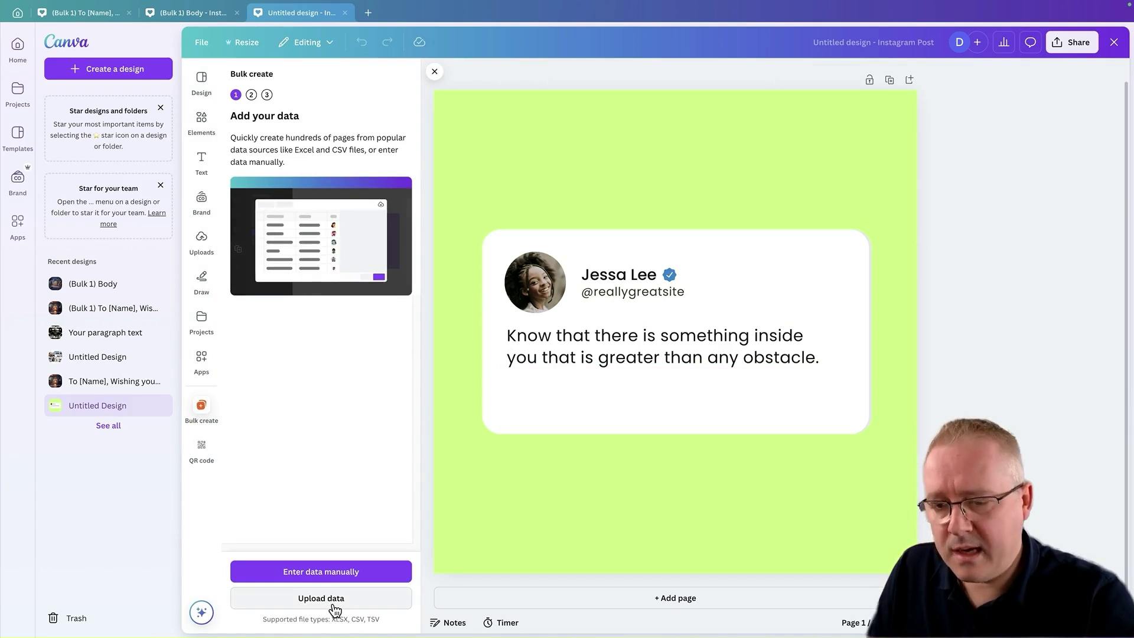
Step: Choose manual data entry, delete the Email column and add an image column to the data table
click(337, 572)
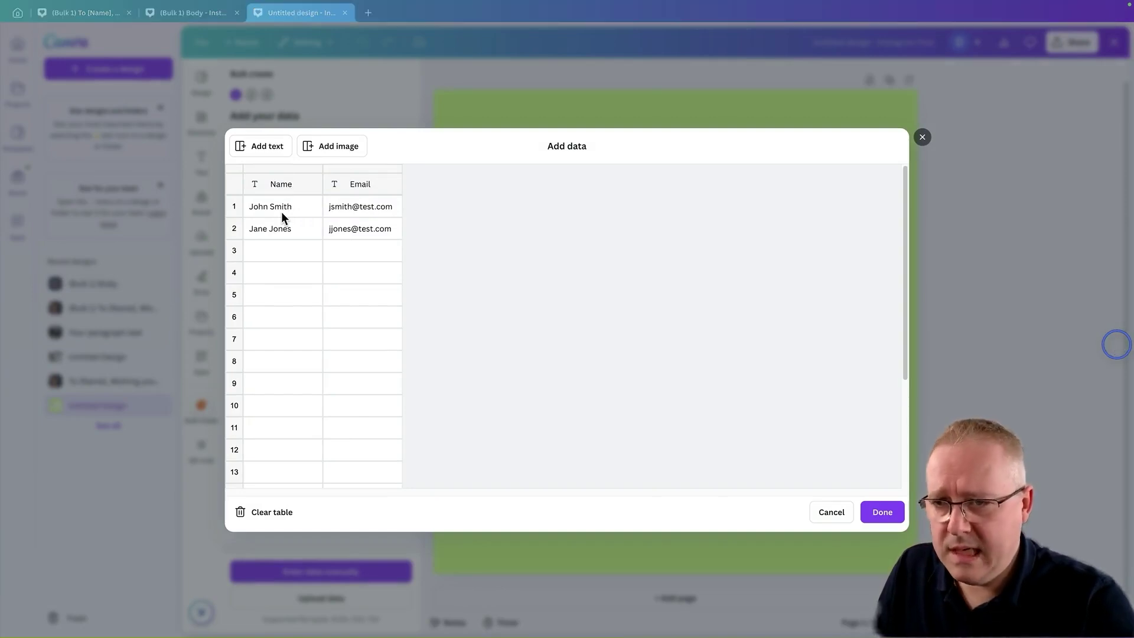
right_click(354, 188)
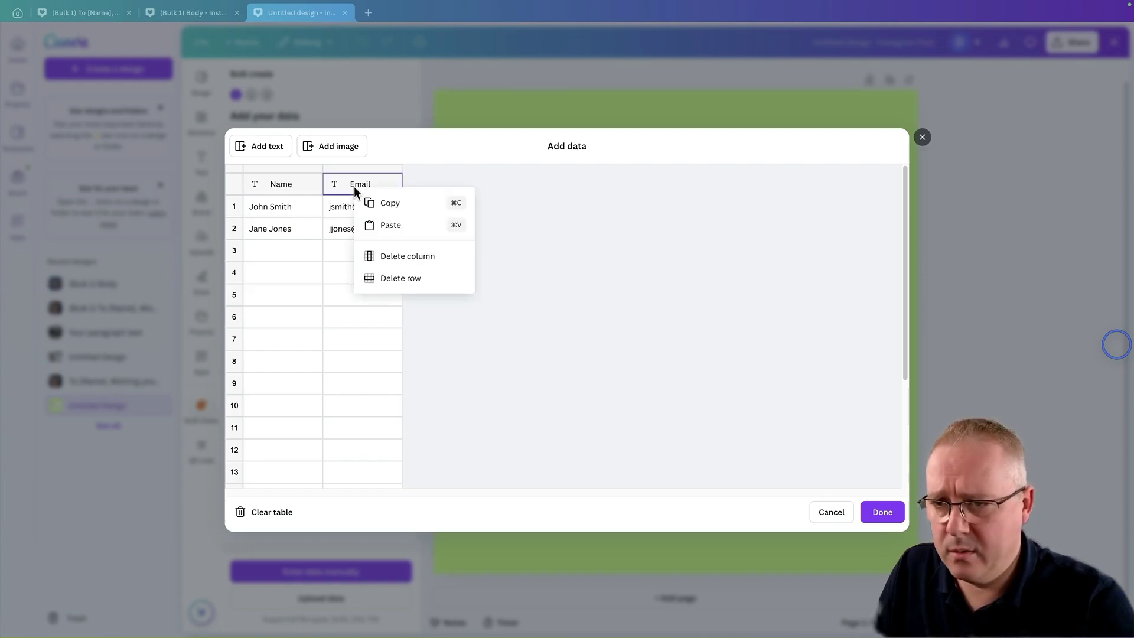
click(421, 255)
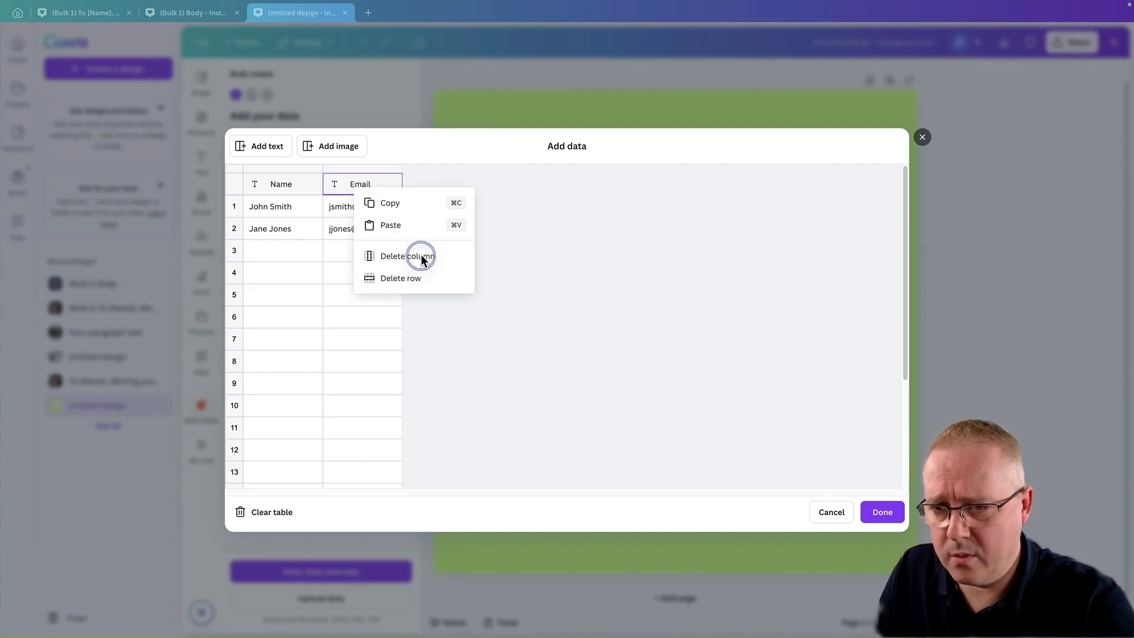
click(342, 151)
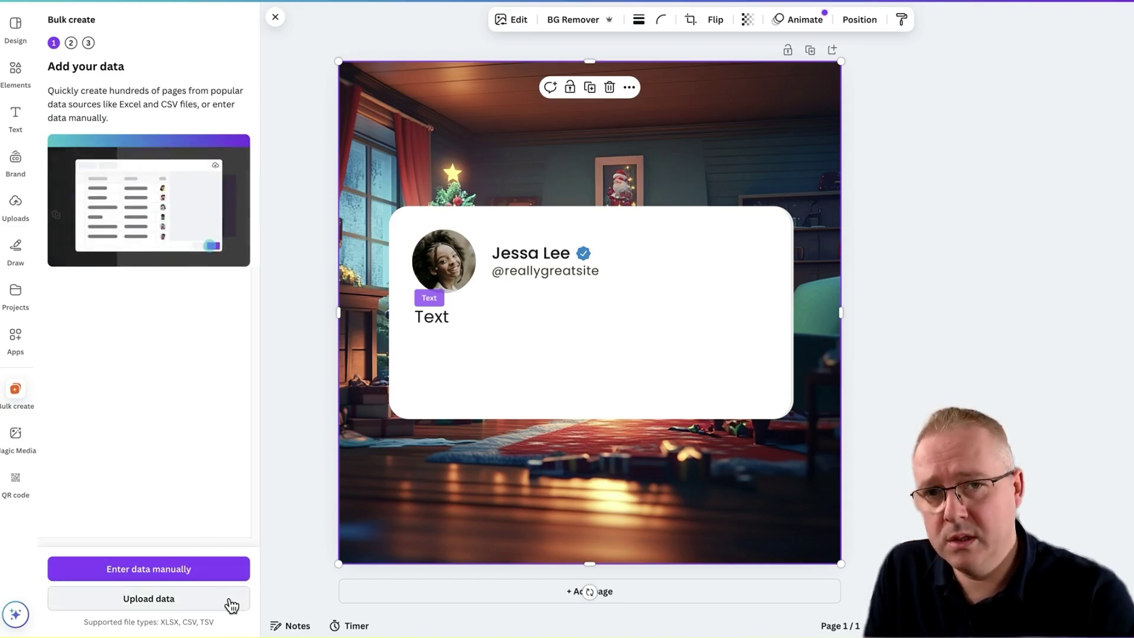
Step: Copy the seven Value Comment texts from the spreadsheet into the Text column of the manual data table, starting at row 1
click(229, 576)
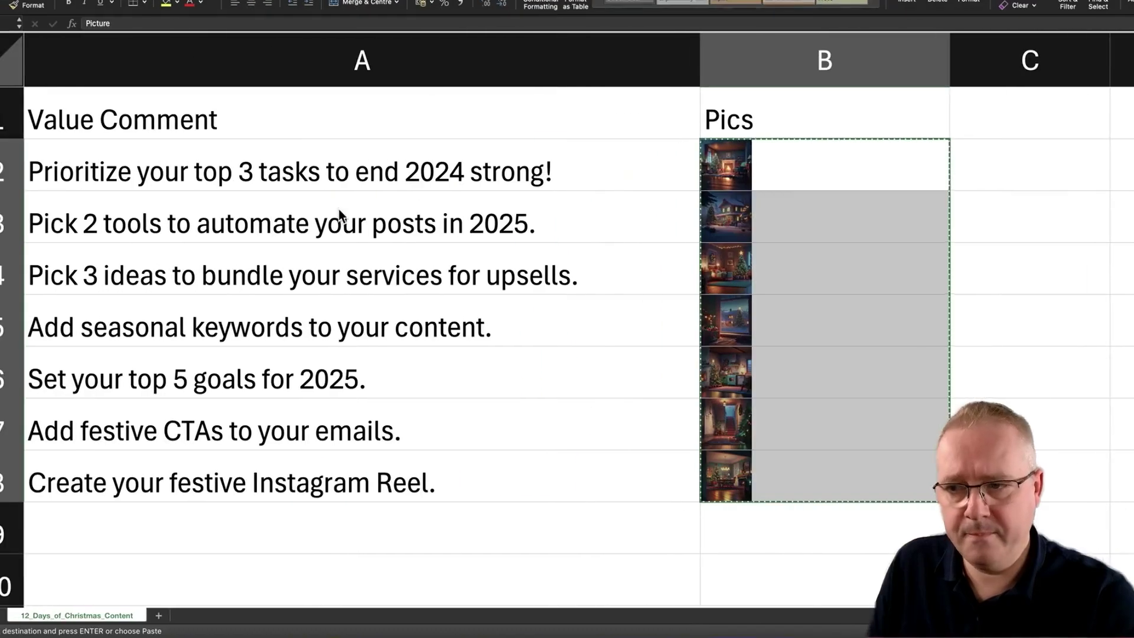
drag(361, 170, 396, 464)
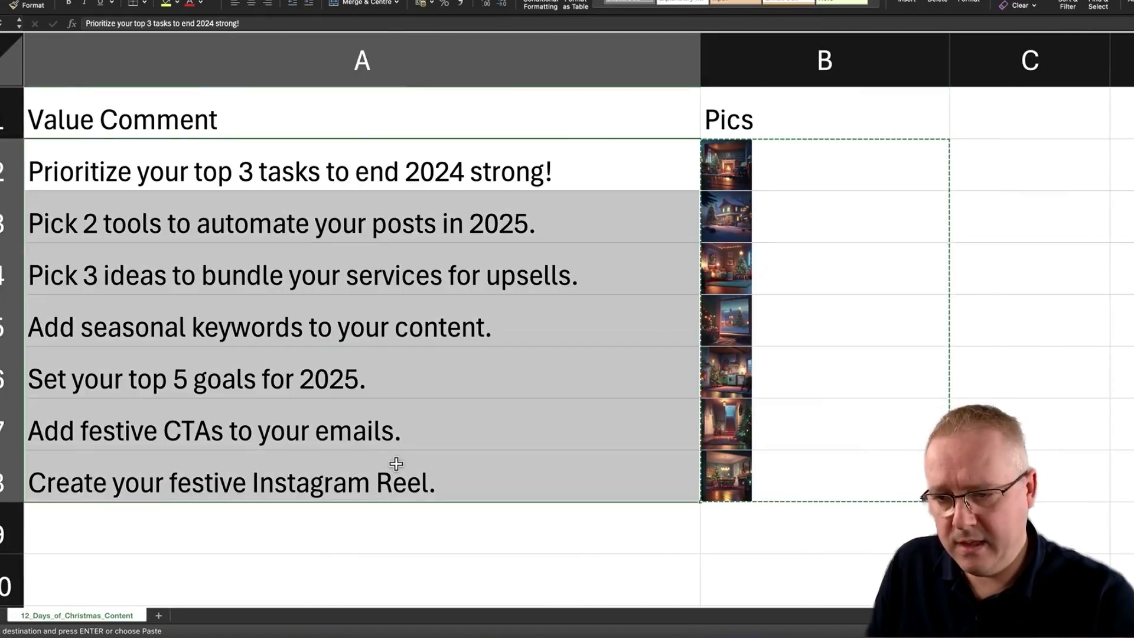
key(super+c)
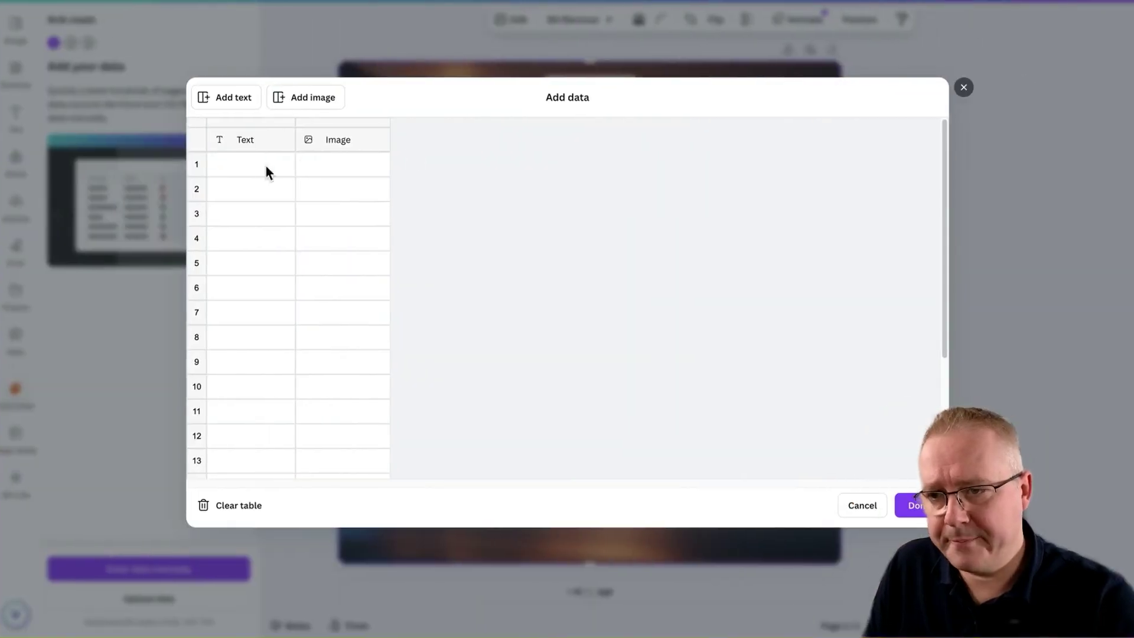
click(243, 162)
right_click(245, 172)
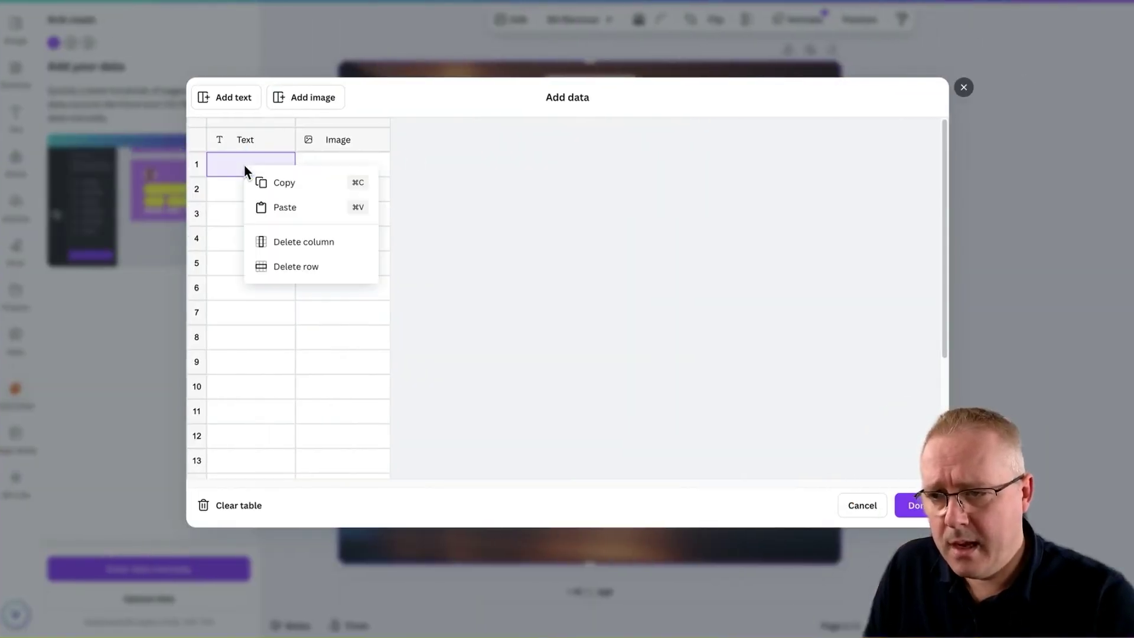
click(288, 212)
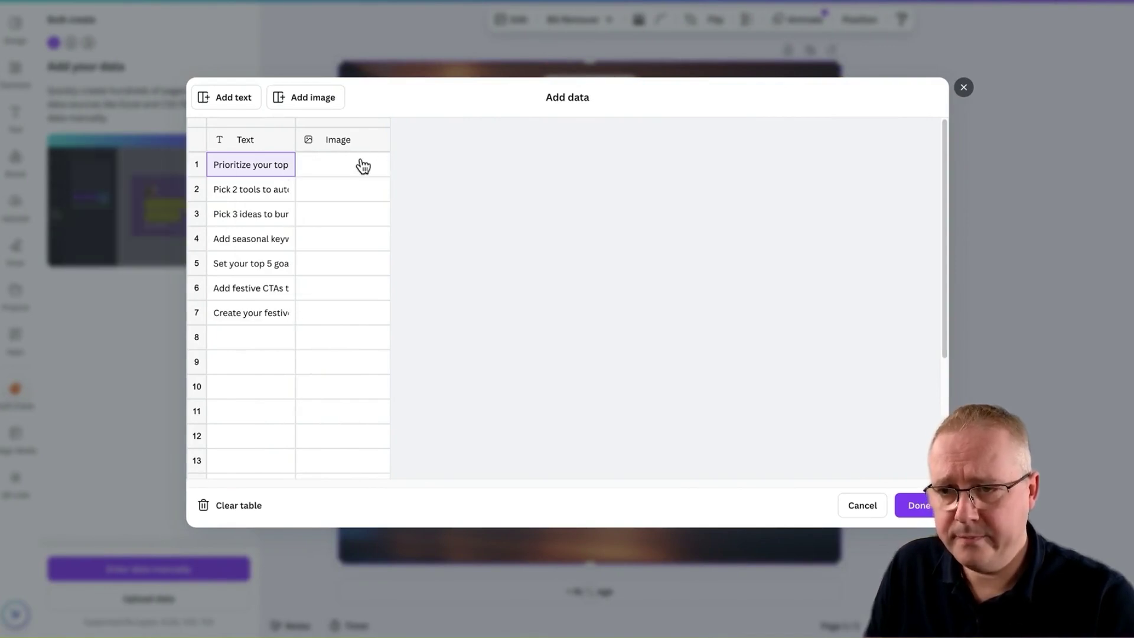
Step: Search the media for "Christmas", assign Christmas Living Room.png to row 1 of the Image column and finish the data entry
click(379, 166)
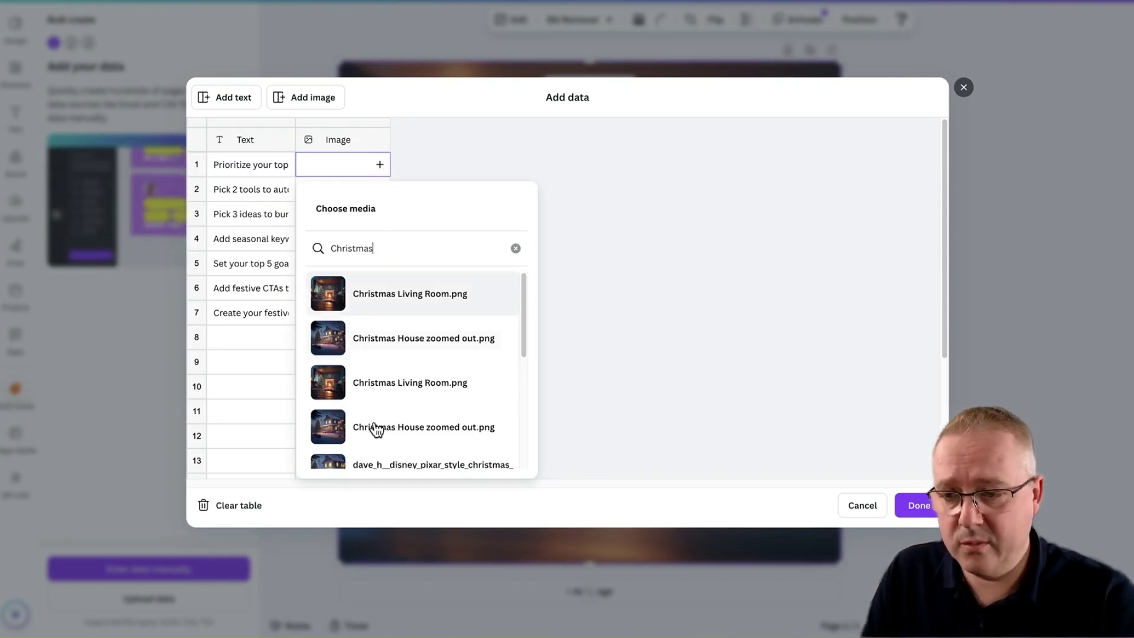
click(336, 293)
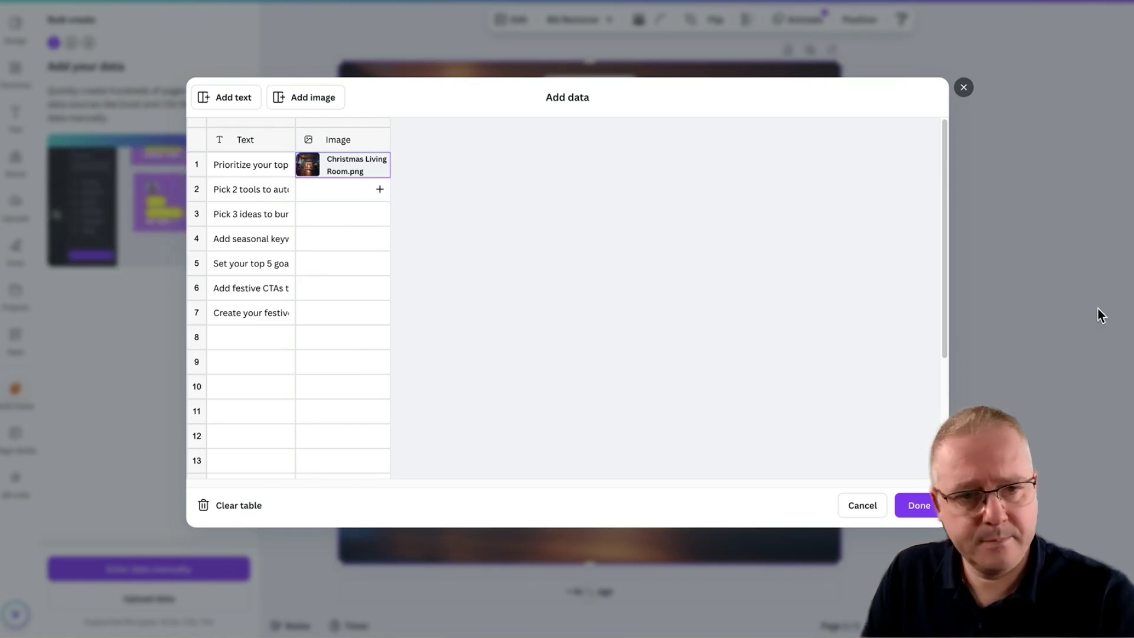
click(922, 509)
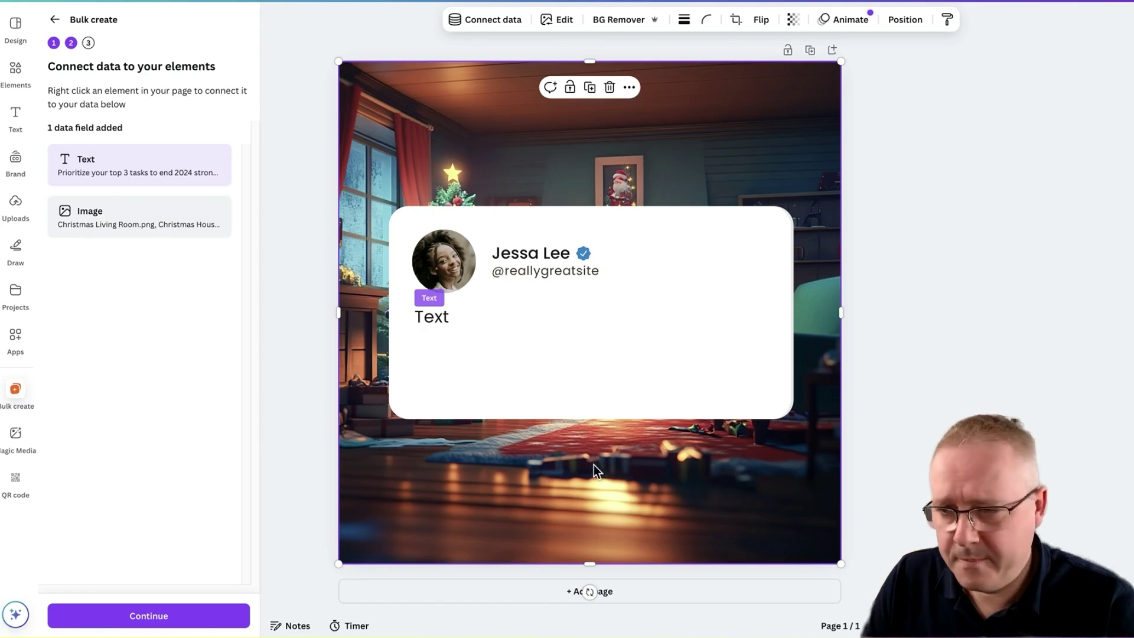
Step: Connect the quote text on the card to the Text data field
right_click(475, 317)
click(530, 448)
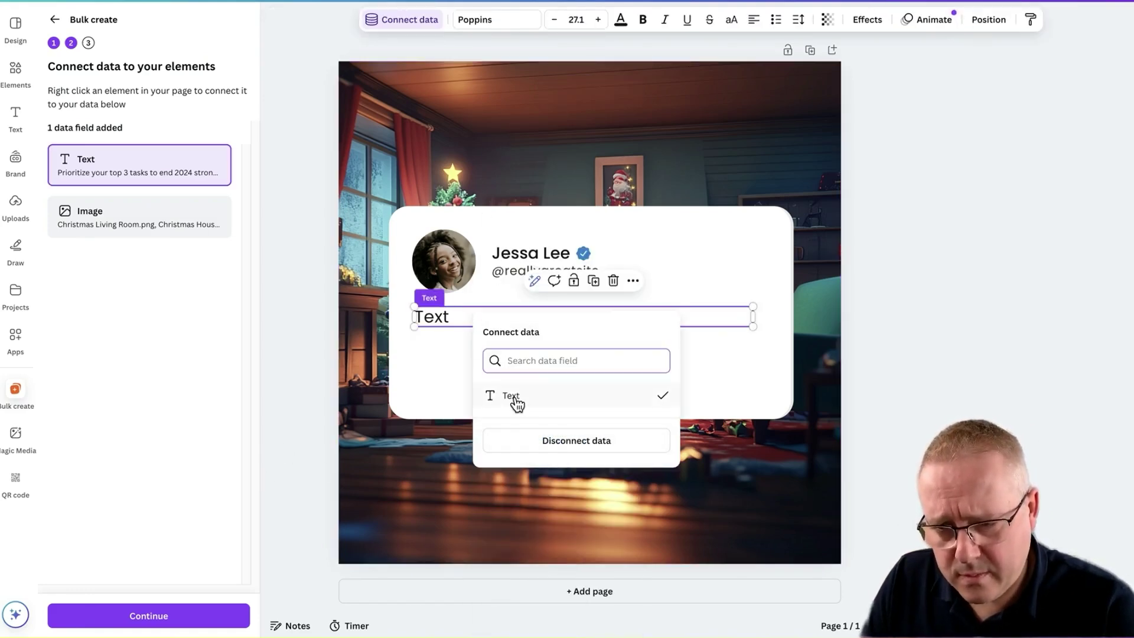
click(515, 403)
Step: Connect the background picture to the Image data field and continue to applying the data
right_click(438, 142)
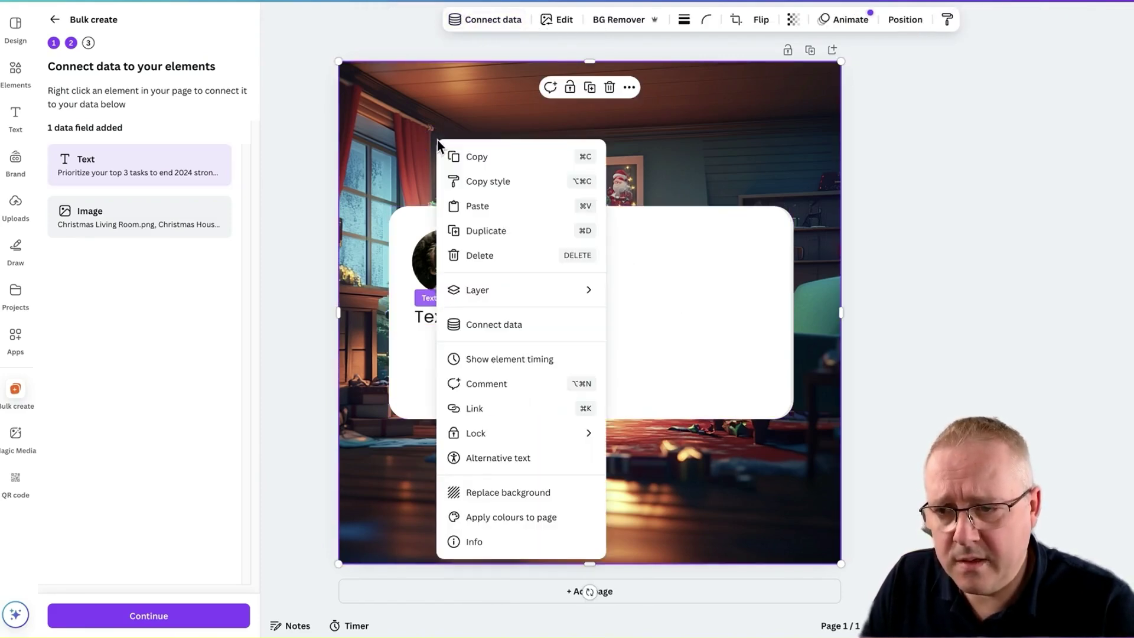
click(506, 325)
click(473, 226)
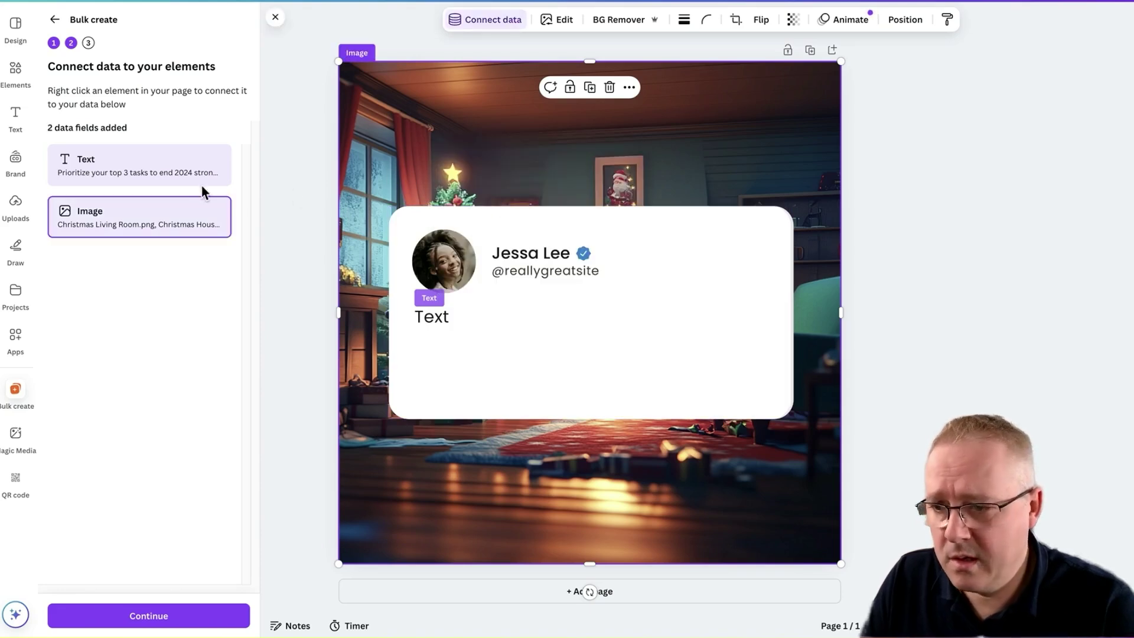
click(207, 615)
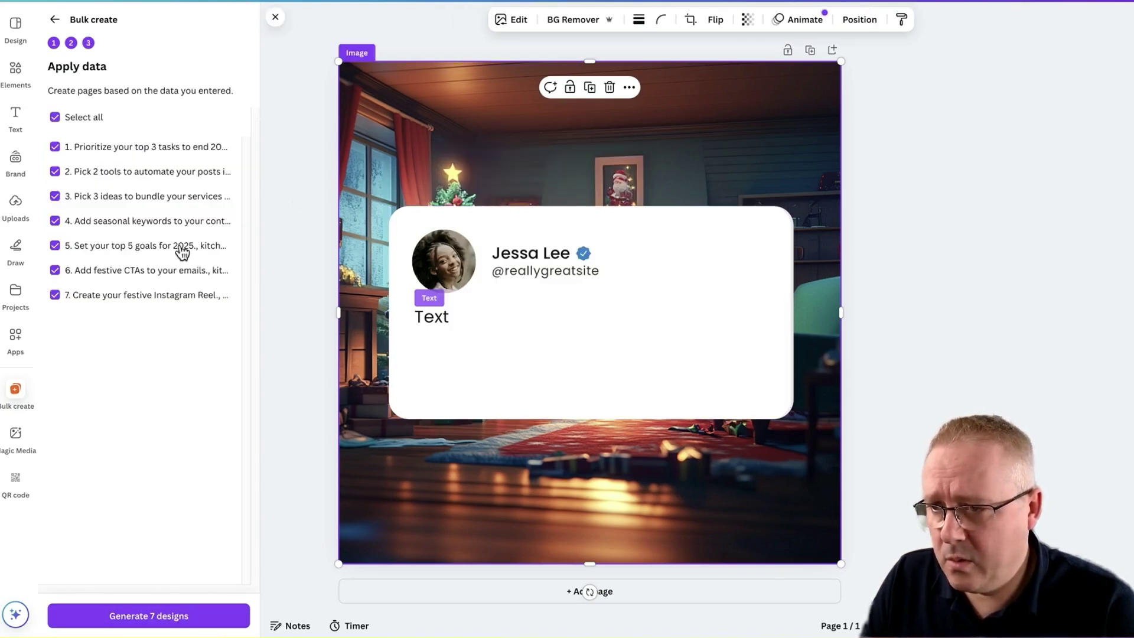
Step: Generate the 7 designs from all selected records and review the tips and background pictures on the first three pages
click(225, 615)
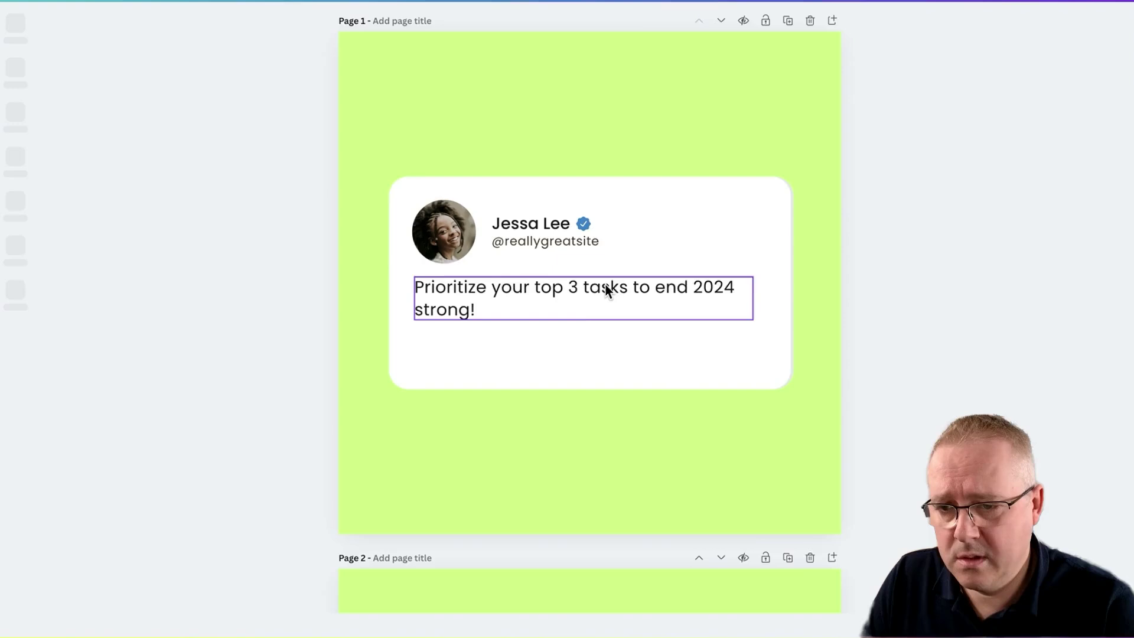
scroll(605, 292, down, 3)
scroll(605, 292, down, 9)
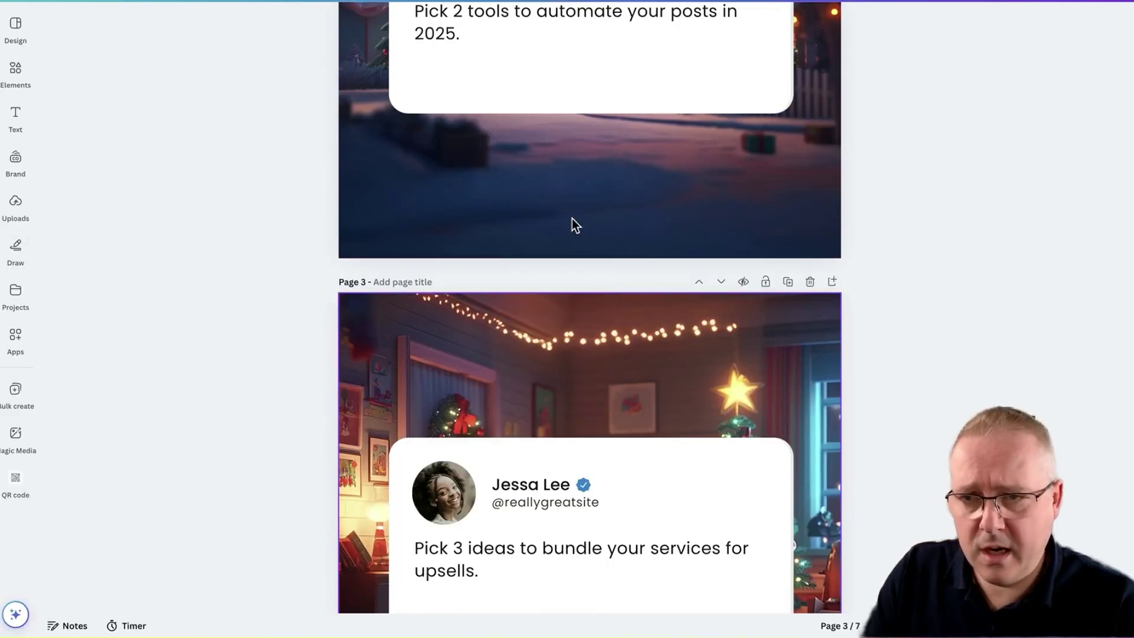
scroll(570, 223, up, 12)
scroll(480, 120, up, 1)
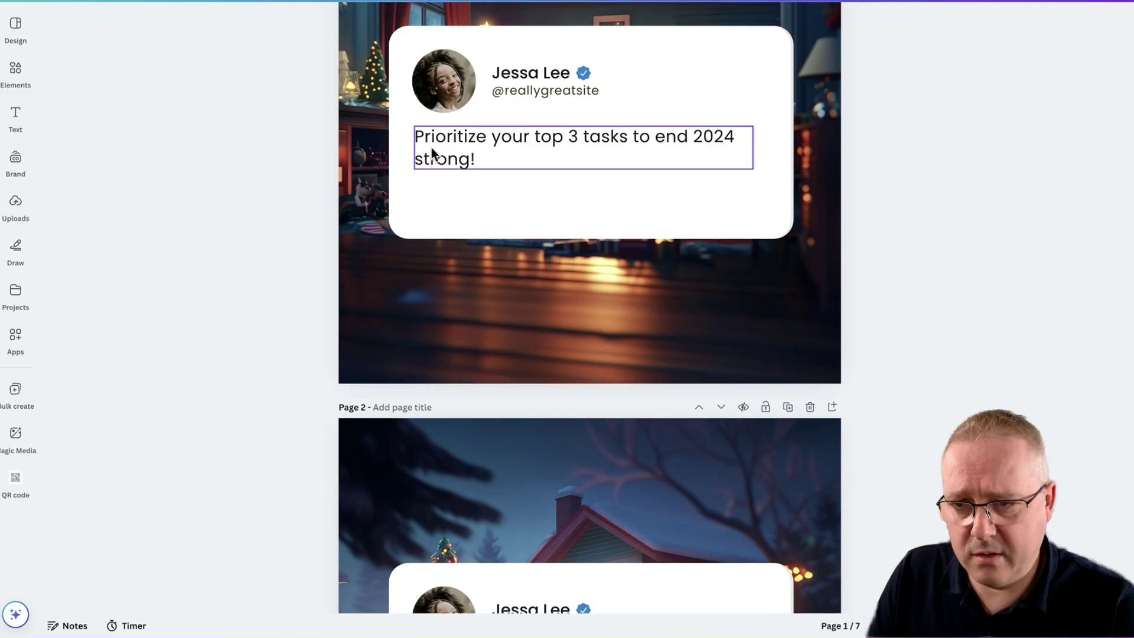
scroll(434, 303, down, 5)
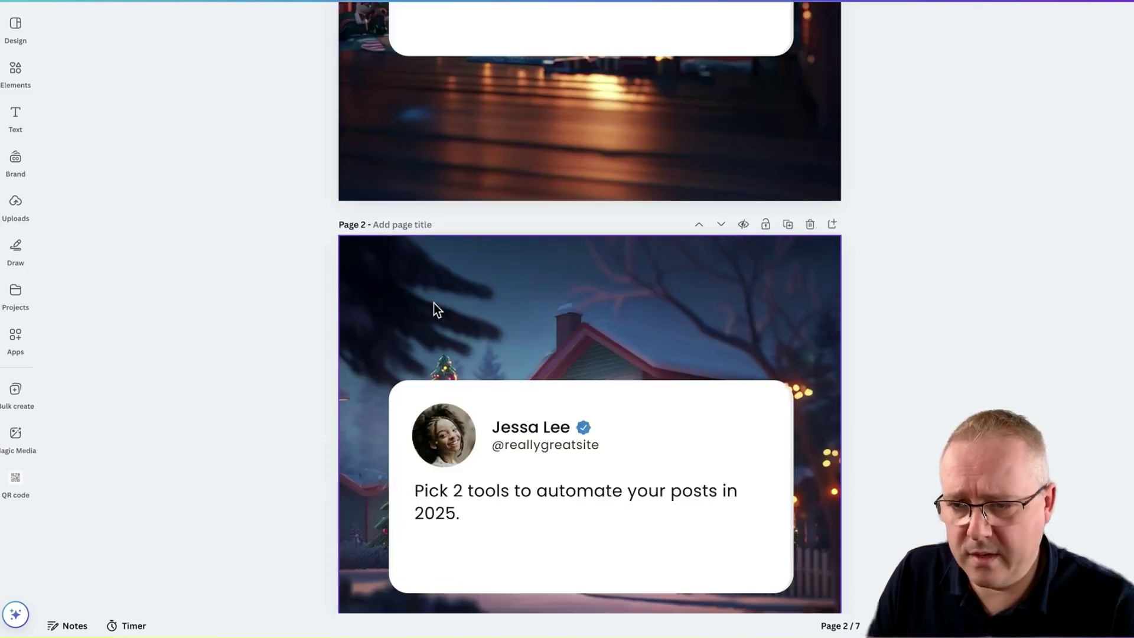
scroll(458, 346, down, 5)
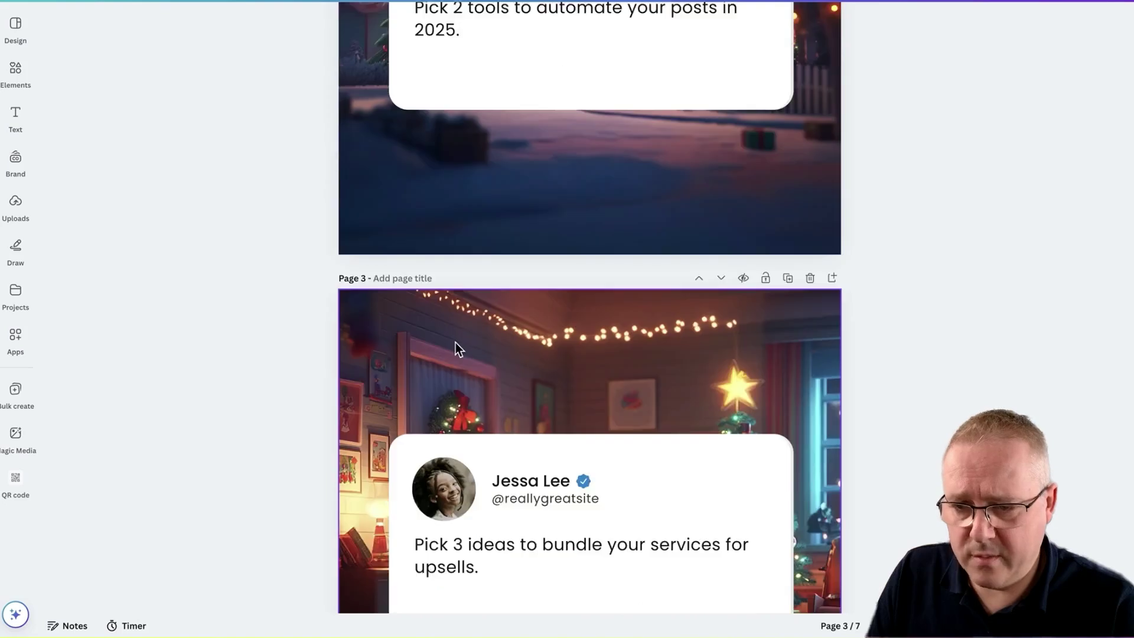
scroll(486, 289, down, 1)
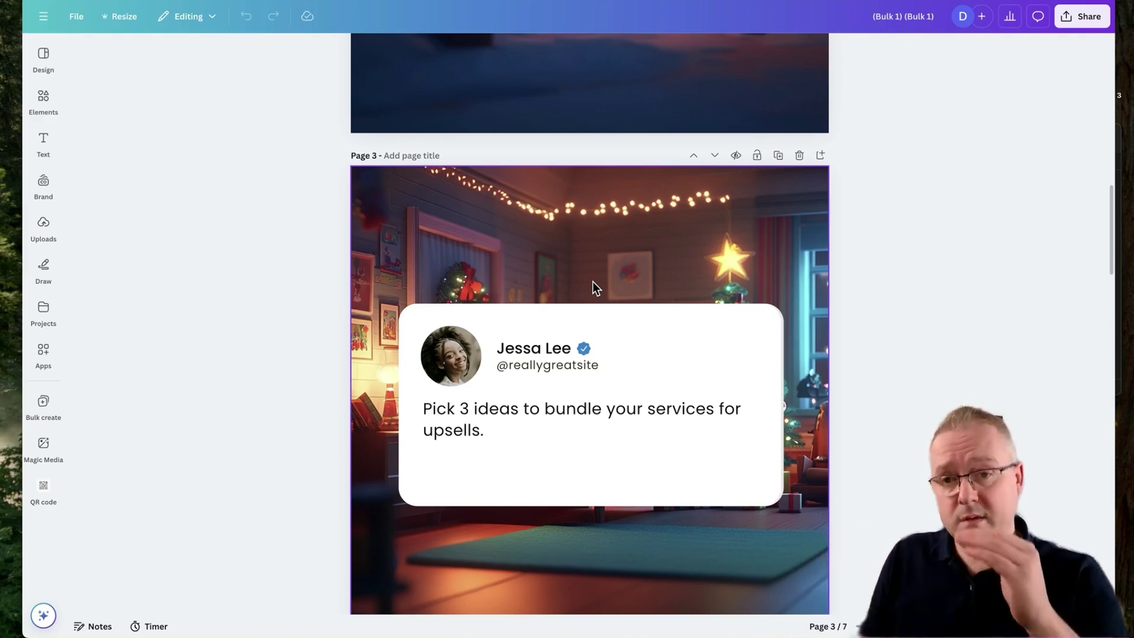
scroll(713, 161, up, 4)
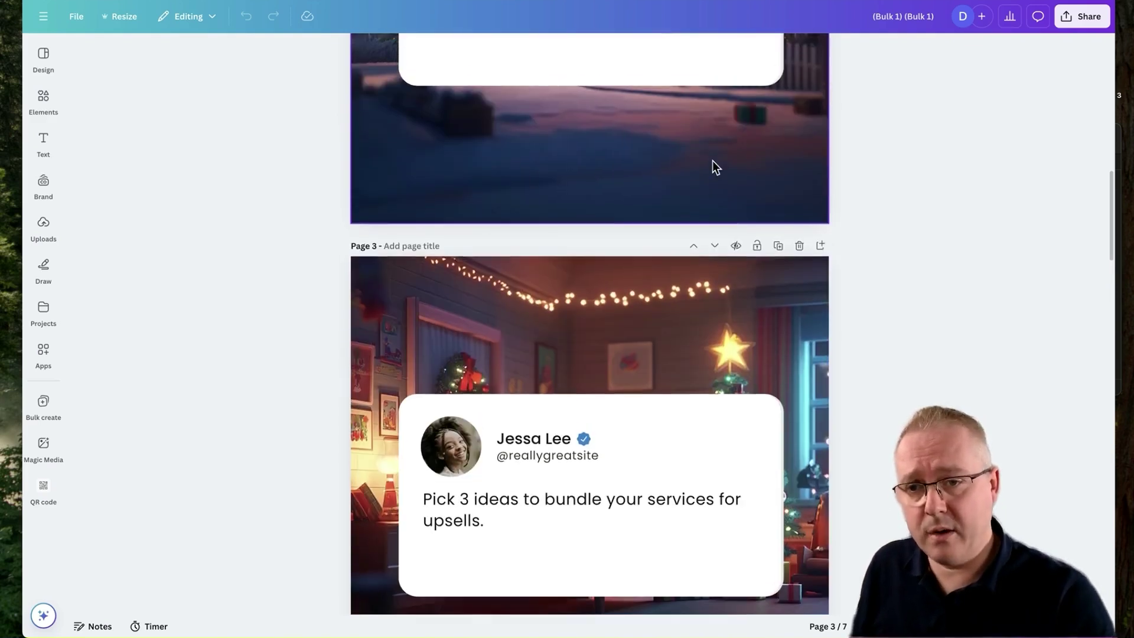